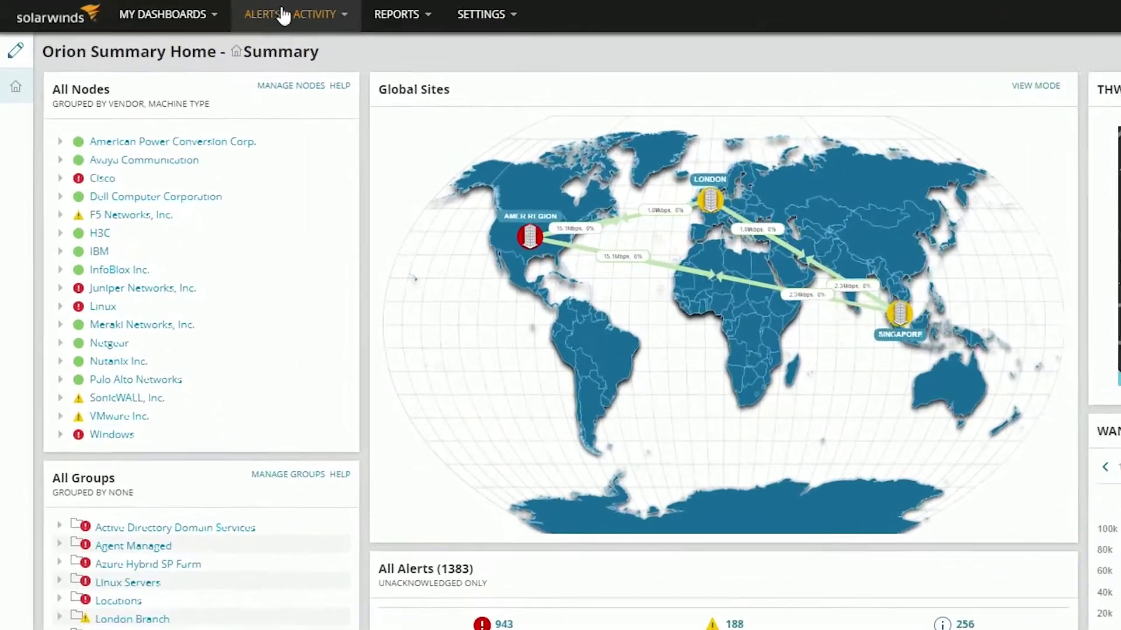
- Open Performance Analysis and add the NOCSQL01 Database Instance entity to a new project
{"action": "left_click", "coordinate": [145, 11]}
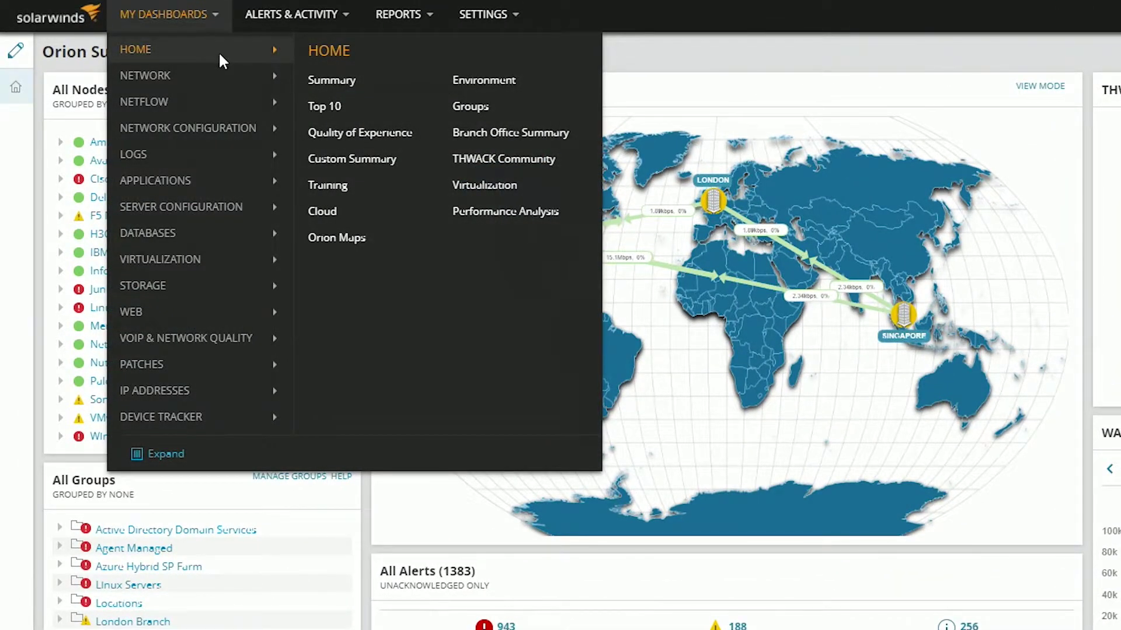
{"action": "left_click", "coordinate": [492, 221]}
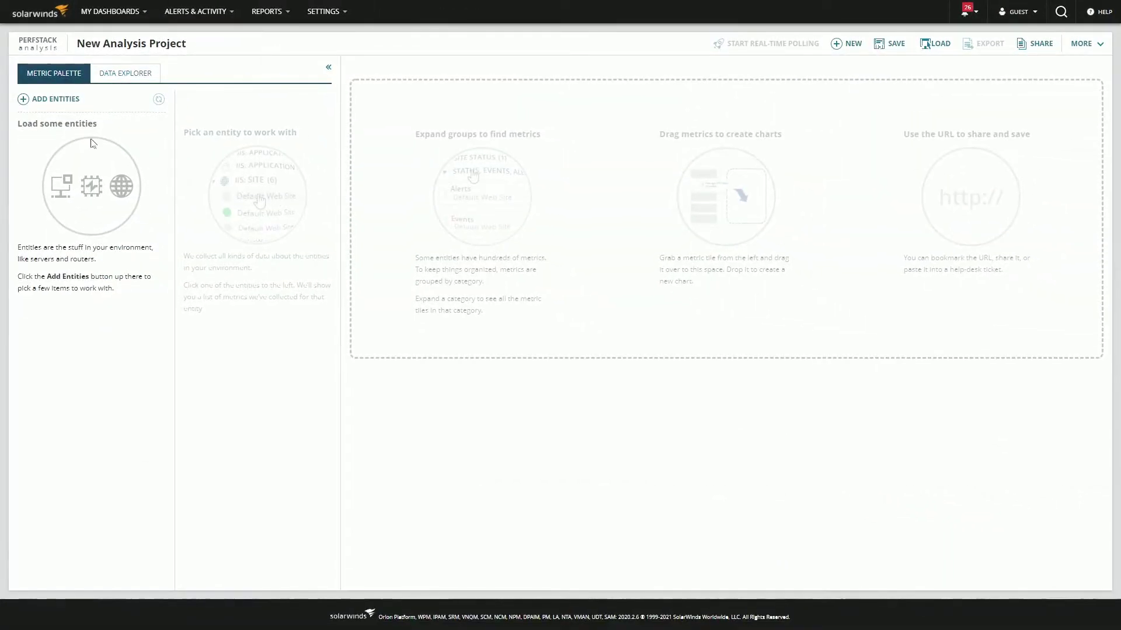
{"action": "left_click", "coordinate": [61, 99]}
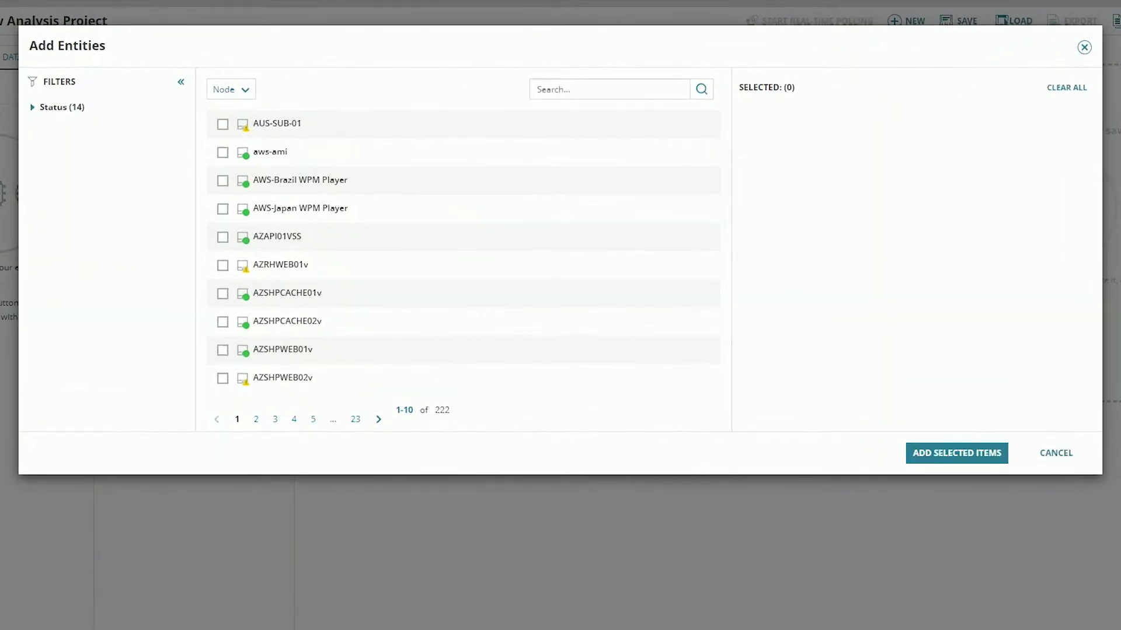
{"action": "left_click", "coordinate": [245, 89]}
{"action": "left_click_drag", "start_coordinate": [314, 227], "coordinate": [318, 193]}
{"action": "scroll", "coordinate": [278, 174], "scroll_direction": "up", "scroll_amount": 1}
{"action": "left_click", "coordinate": [278, 166]}
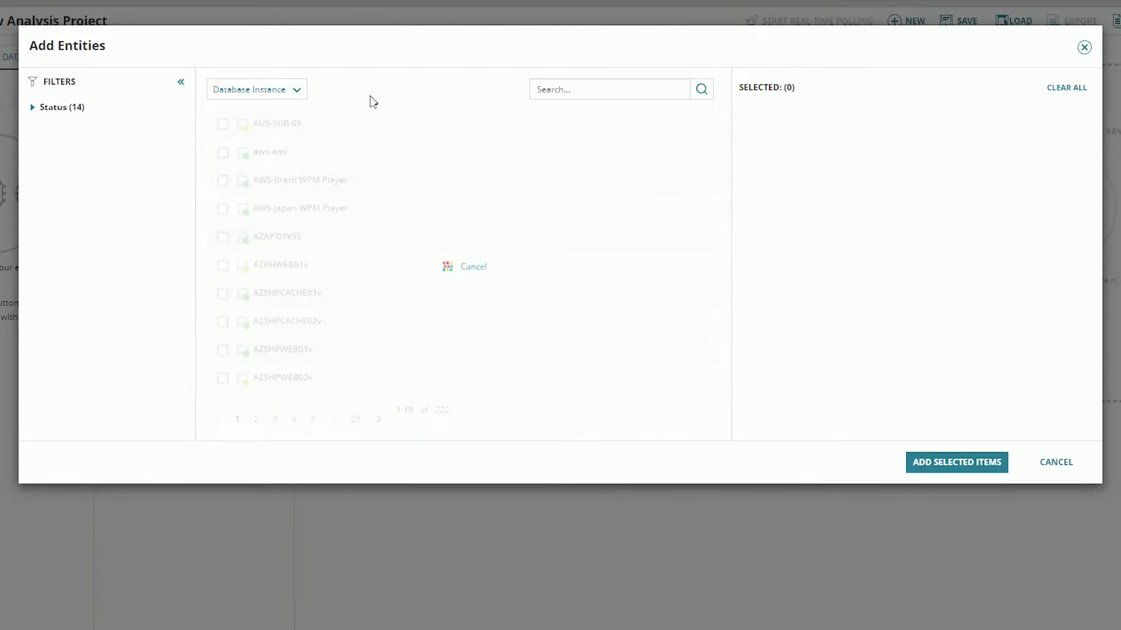
{"action": "left_click", "coordinate": [566, 94]}
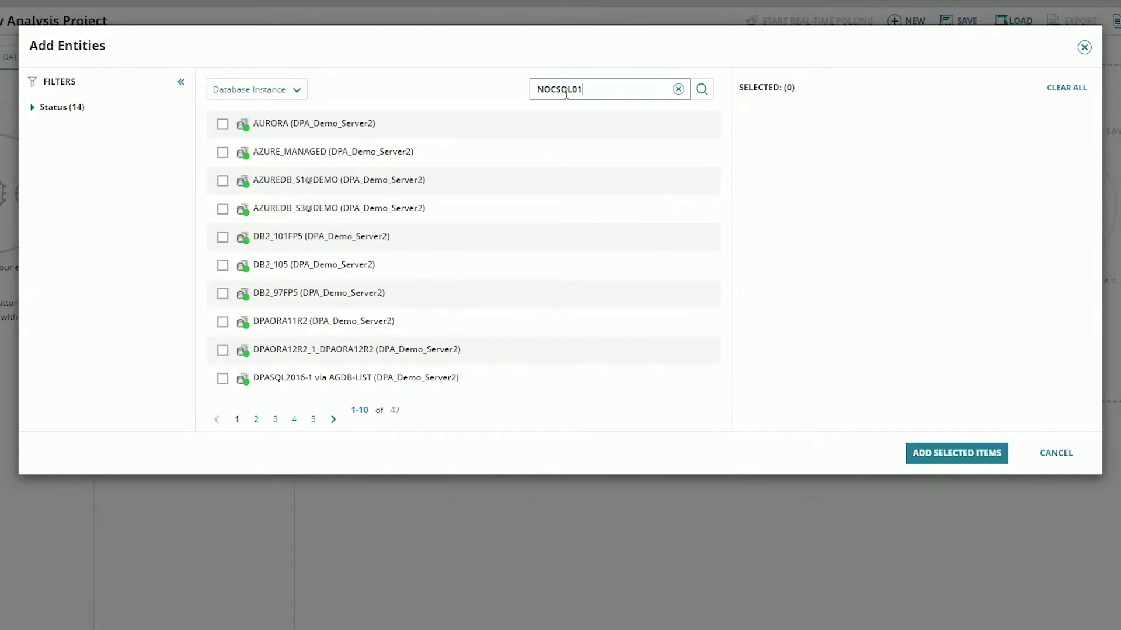
{"action": "key", "text": "Return"}
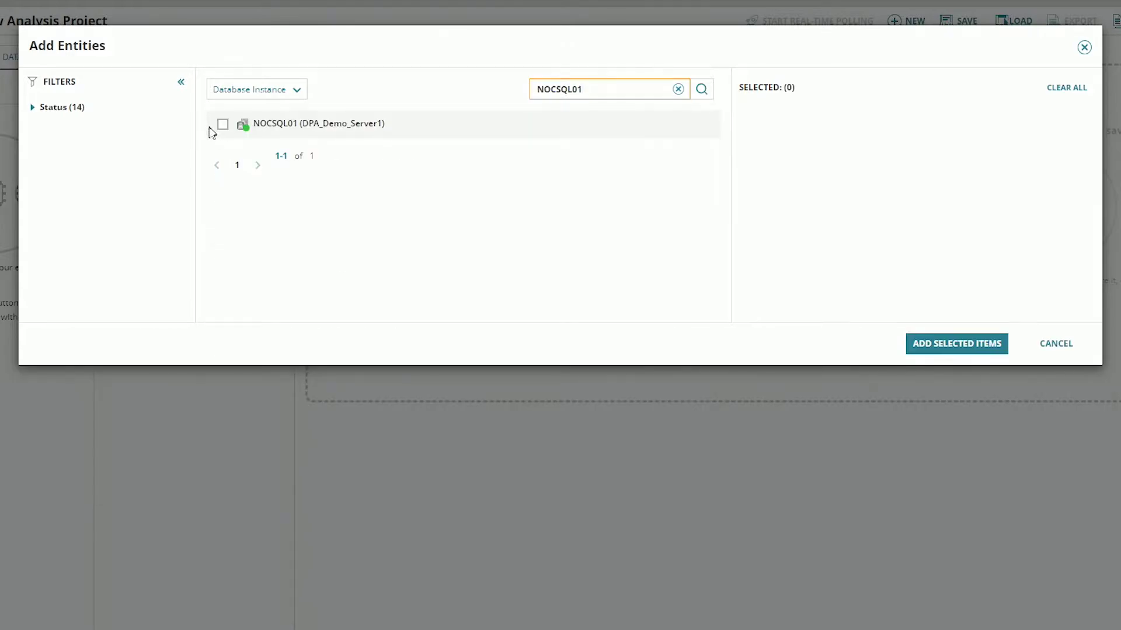
{"action": "left_click", "coordinate": [223, 125]}
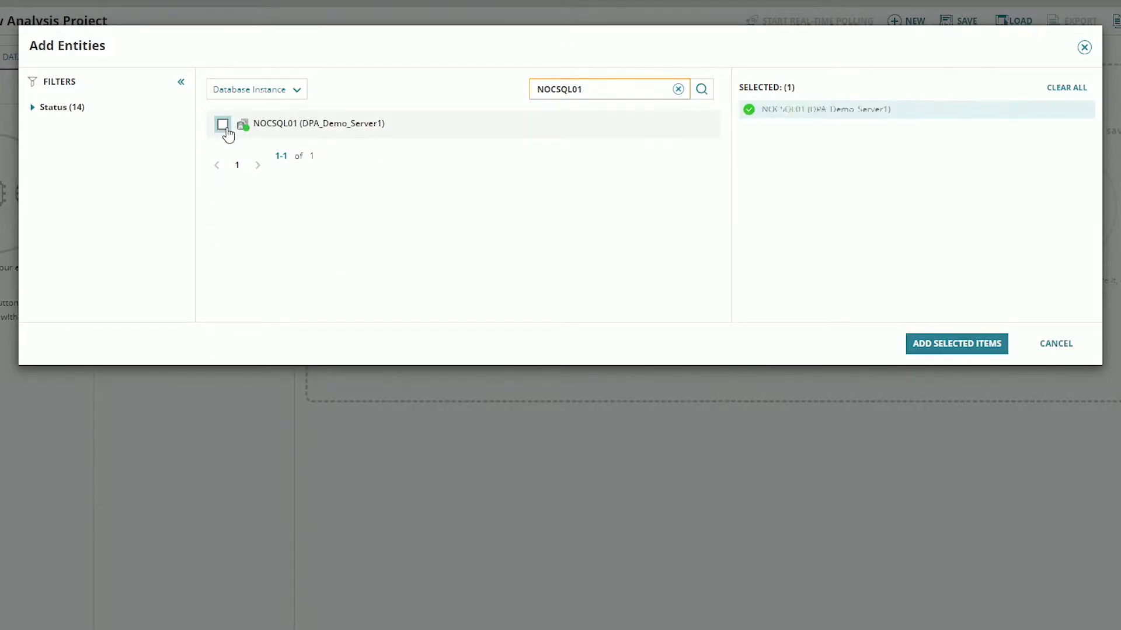
{"action": "left_click", "coordinate": [969, 345]}
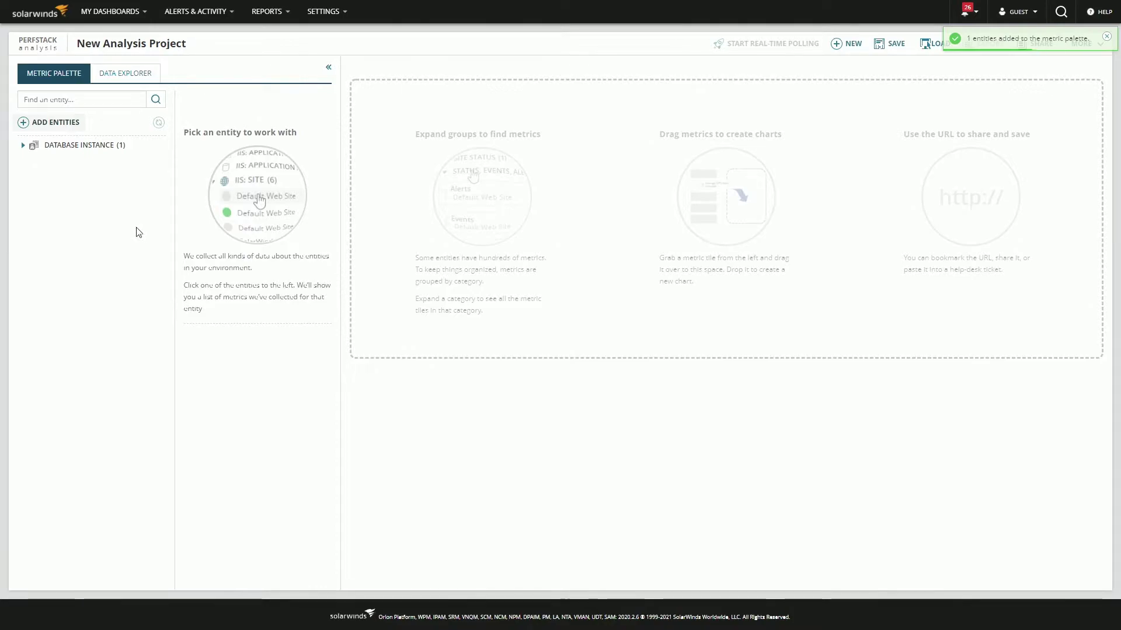
- Chart NOCSQL01's Total Instance Wait Time and Wait Time Status from Database Wait Time metrics
{"action": "left_click", "coordinate": [22, 147]}
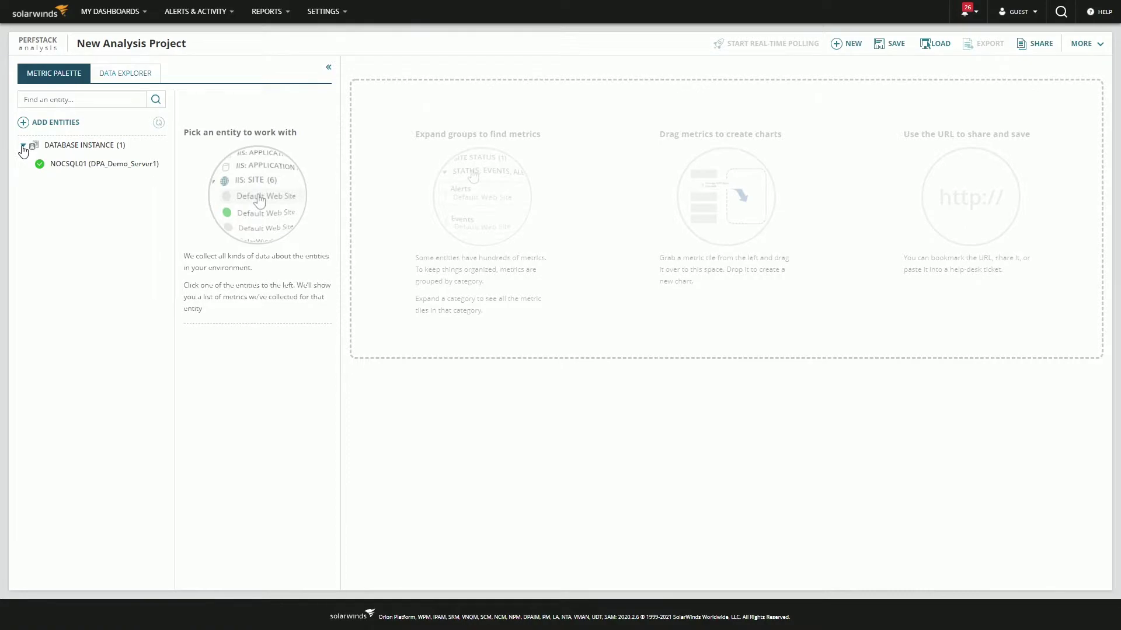
{"action": "left_click", "coordinate": [76, 167]}
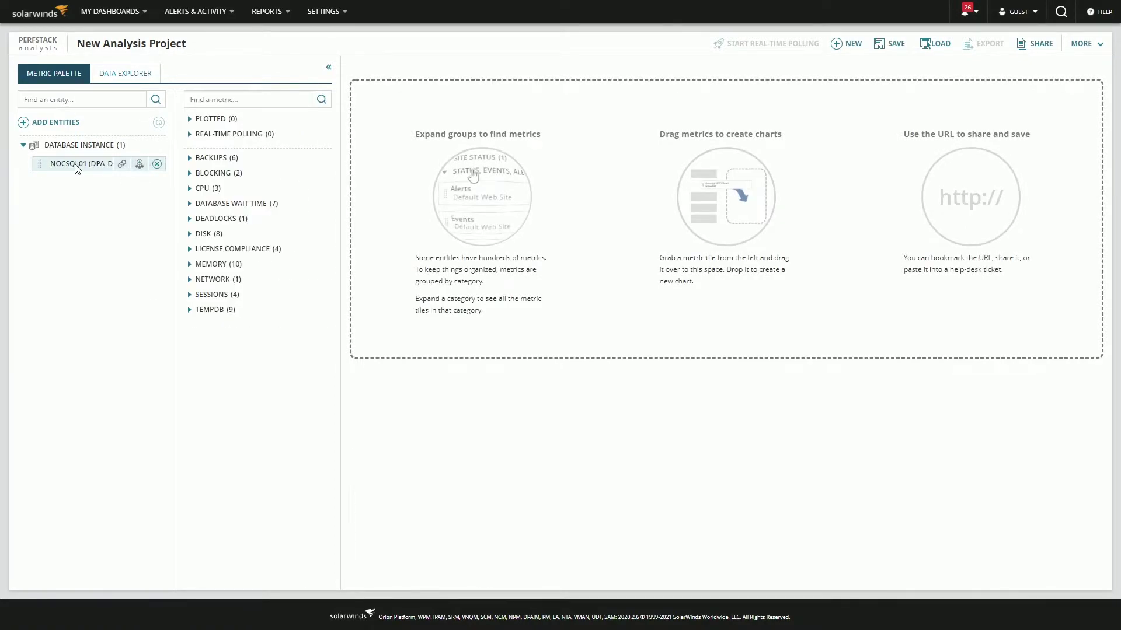
{"action": "left_click", "coordinate": [191, 204]}
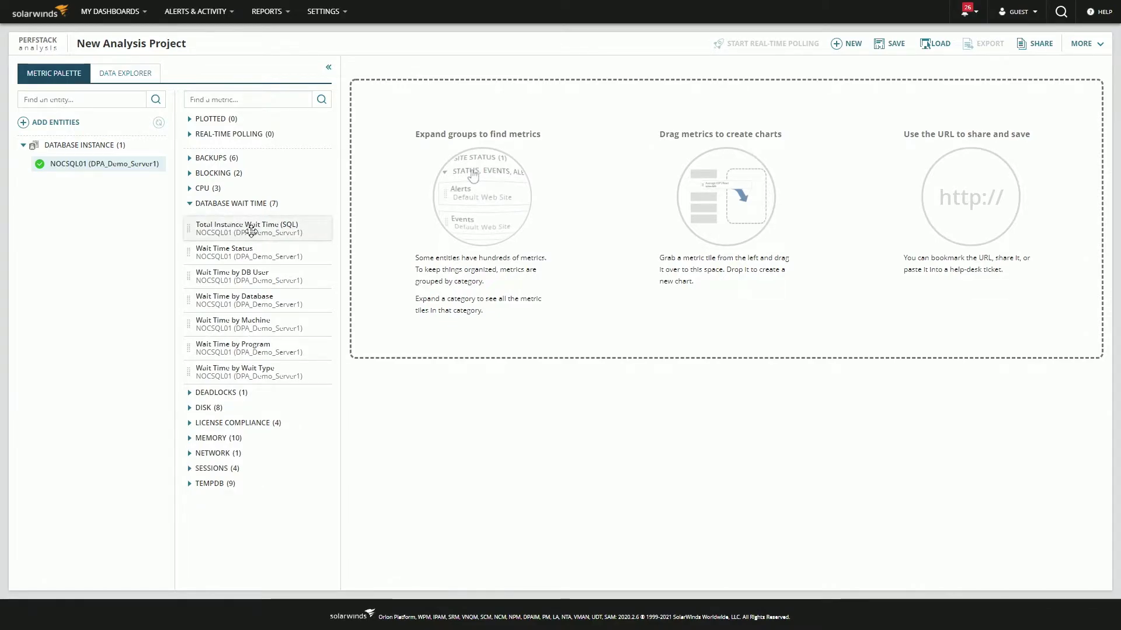
{"action": "left_click_drag", "start_coordinate": [251, 232], "coordinate": [573, 163]}
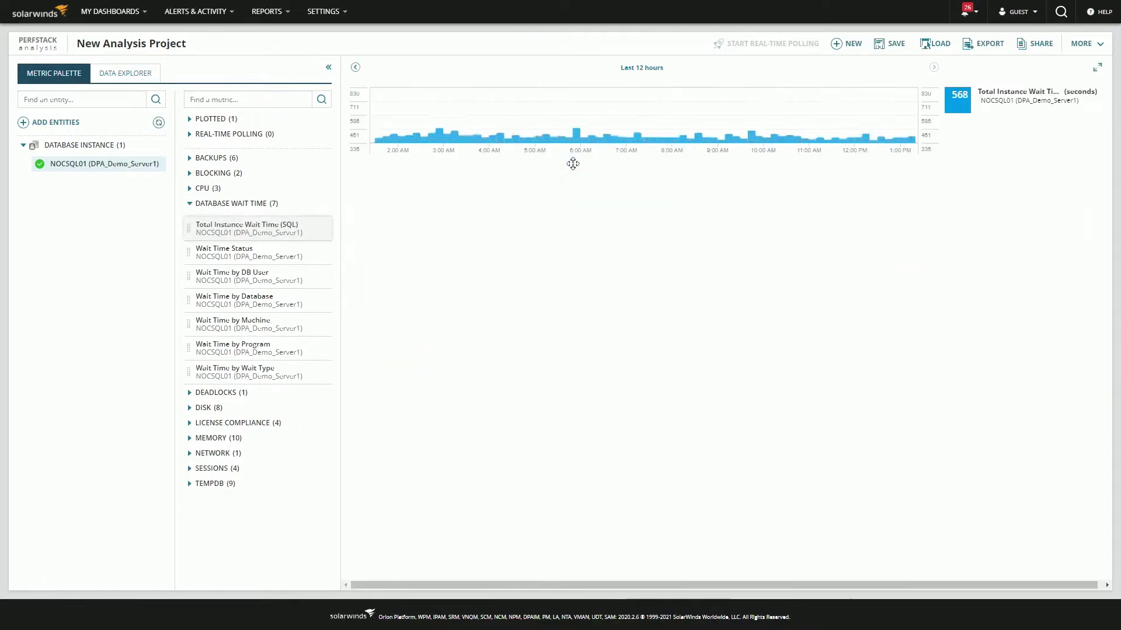
{"action": "left_click_drag", "start_coordinate": [251, 251], "coordinate": [581, 215]}
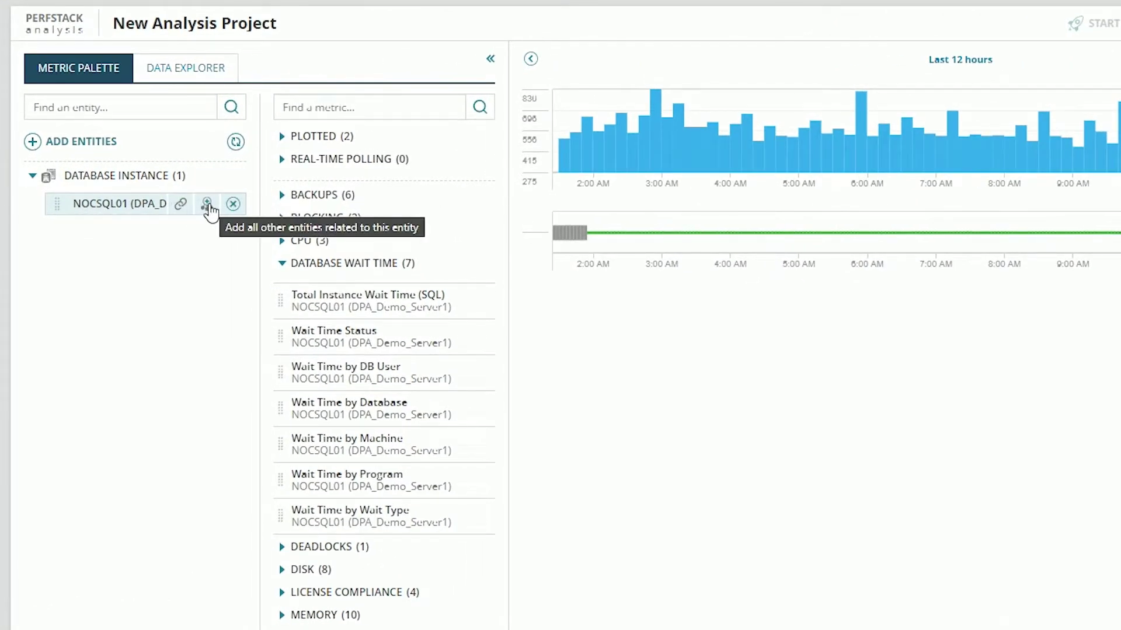
- Add all entities related to NOCSQL01 and show the NOCSQL01 node's metrics
{"action": "left_click", "coordinate": [207, 204]}
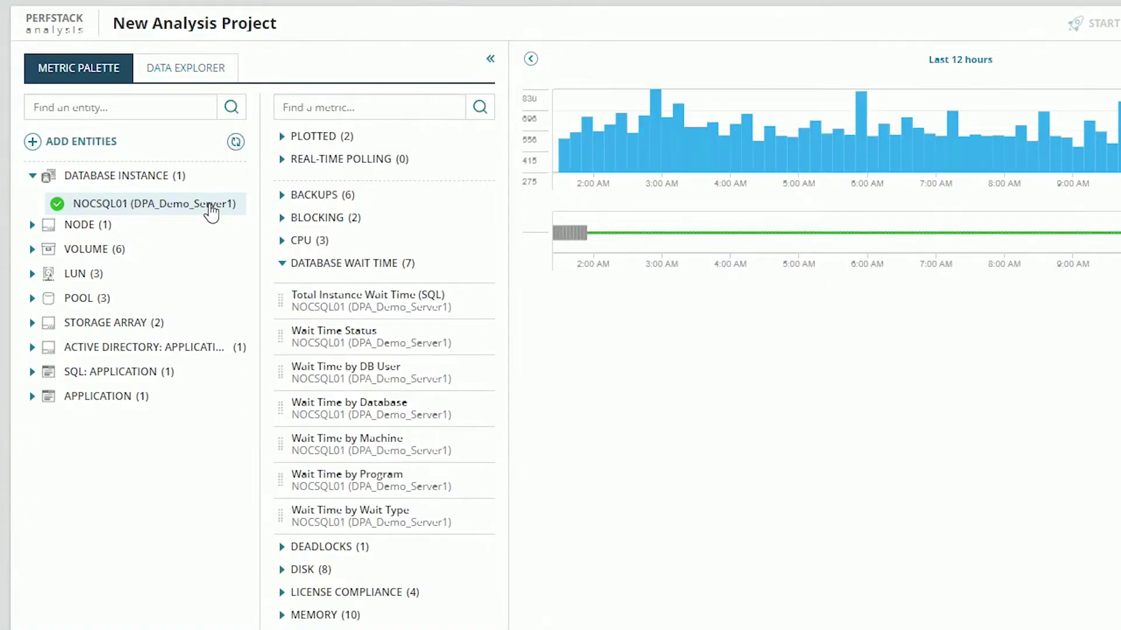
{"action": "left_click", "coordinate": [33, 225]}
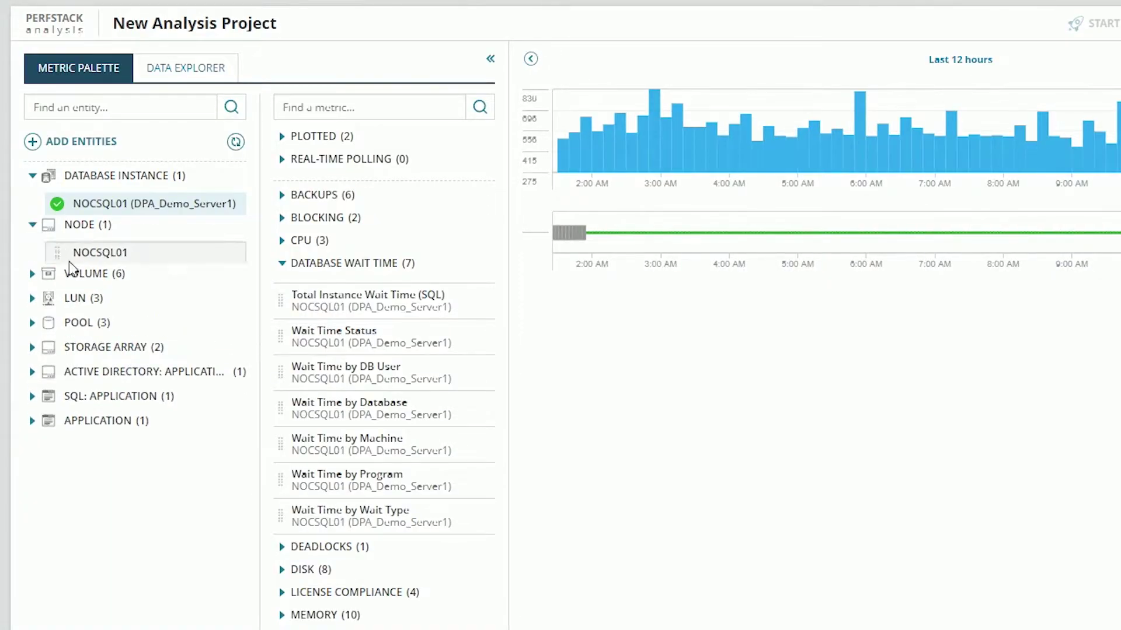
{"action": "left_click", "coordinate": [88, 253]}
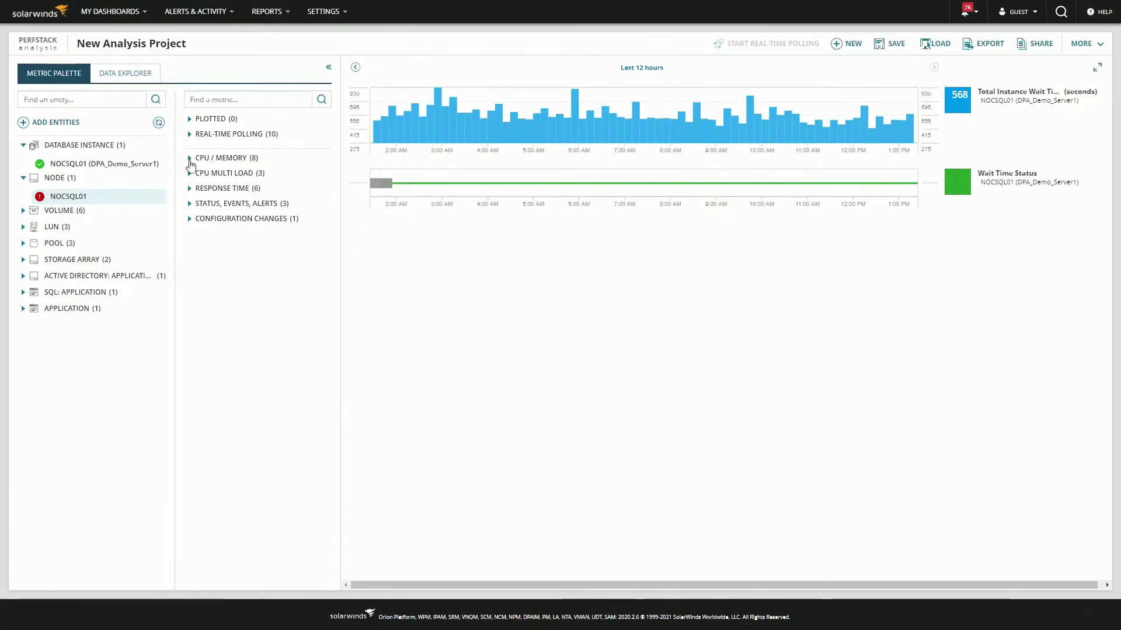
- Chart the node's Average Percent Memory Used and Average CPU Load together on one new chart
{"action": "left_click", "coordinate": [190, 160]}
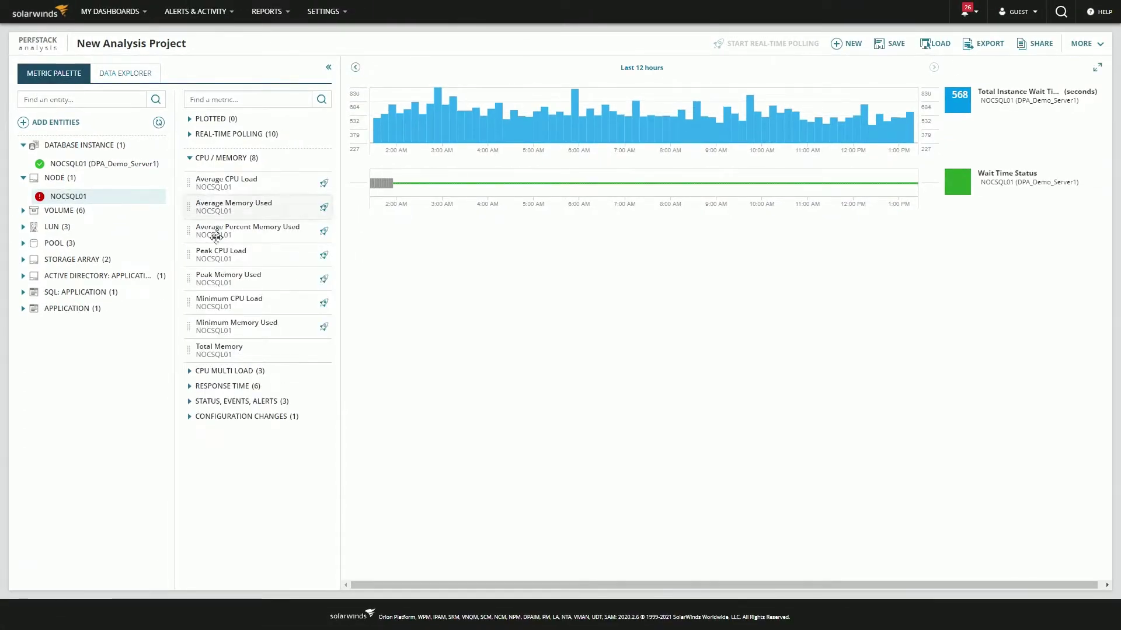
{"action": "left_click_drag", "start_coordinate": [216, 235], "coordinate": [532, 287]}
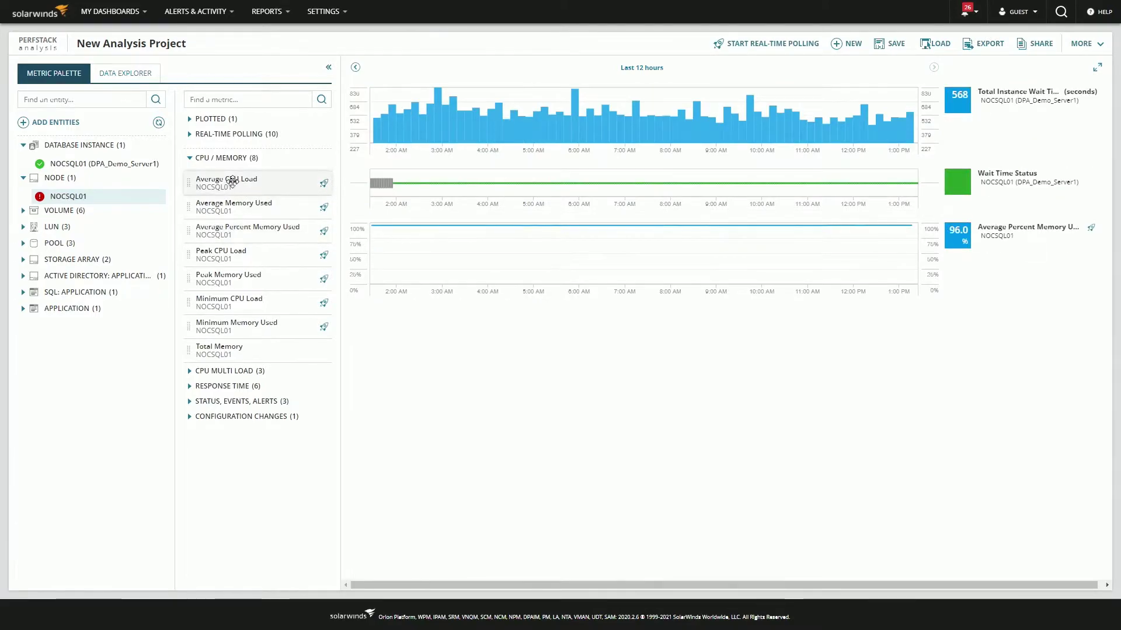
{"action": "left_click_drag", "start_coordinate": [232, 182], "coordinate": [671, 344]}
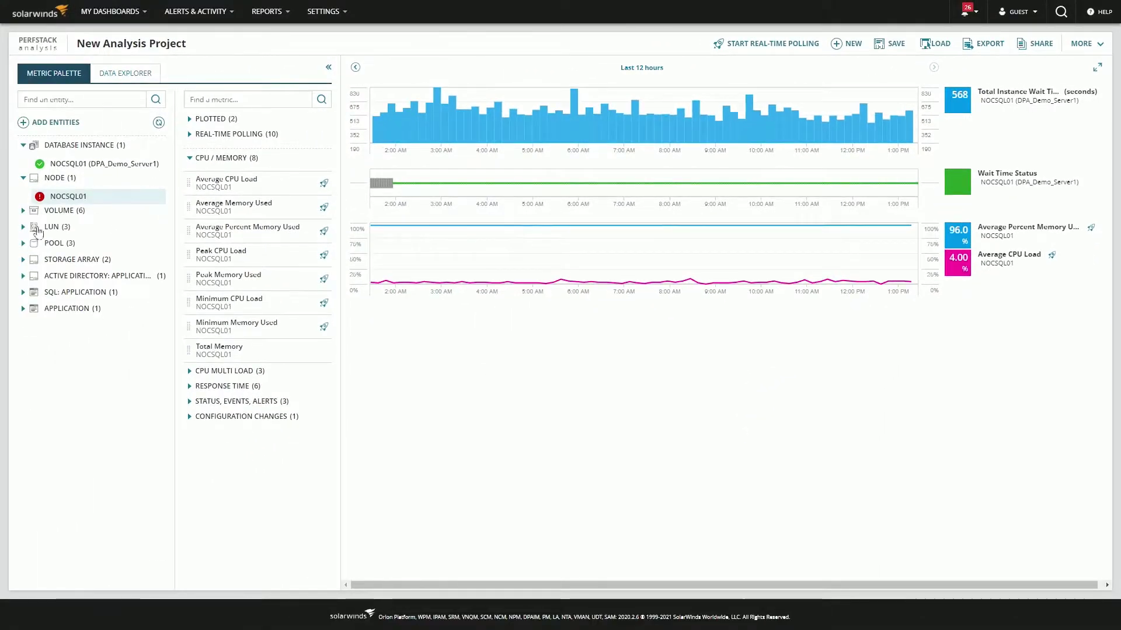
- Chart Average Disk Queue Length for NOCSQL01's D: volume in a new chart
{"action": "left_click", "coordinate": [22, 211]}
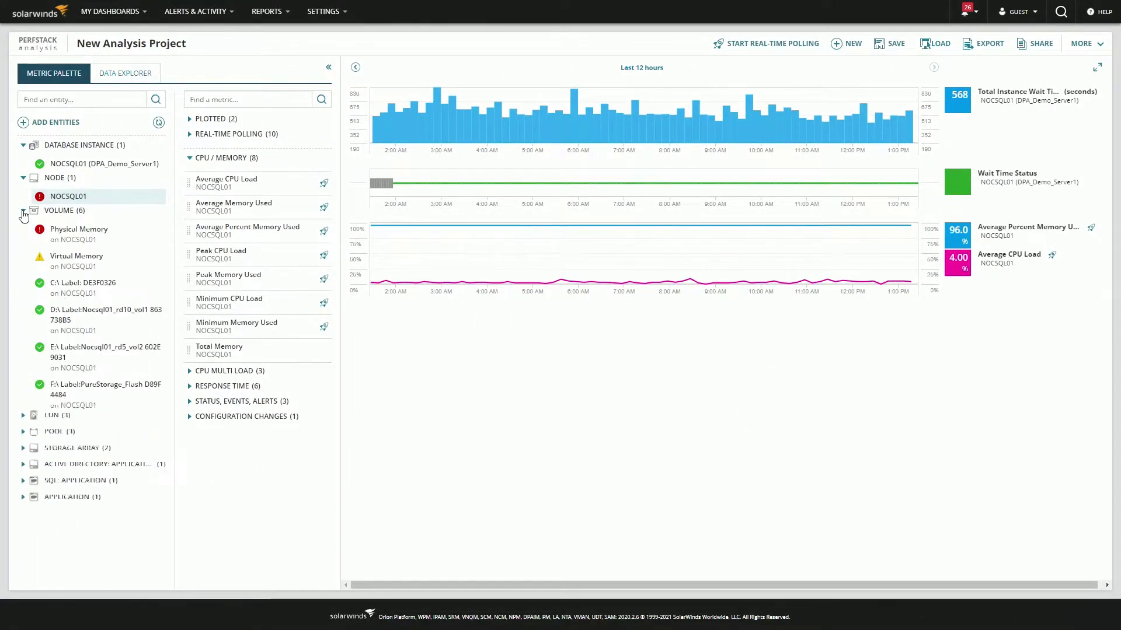
{"action": "left_click", "coordinate": [85, 318]}
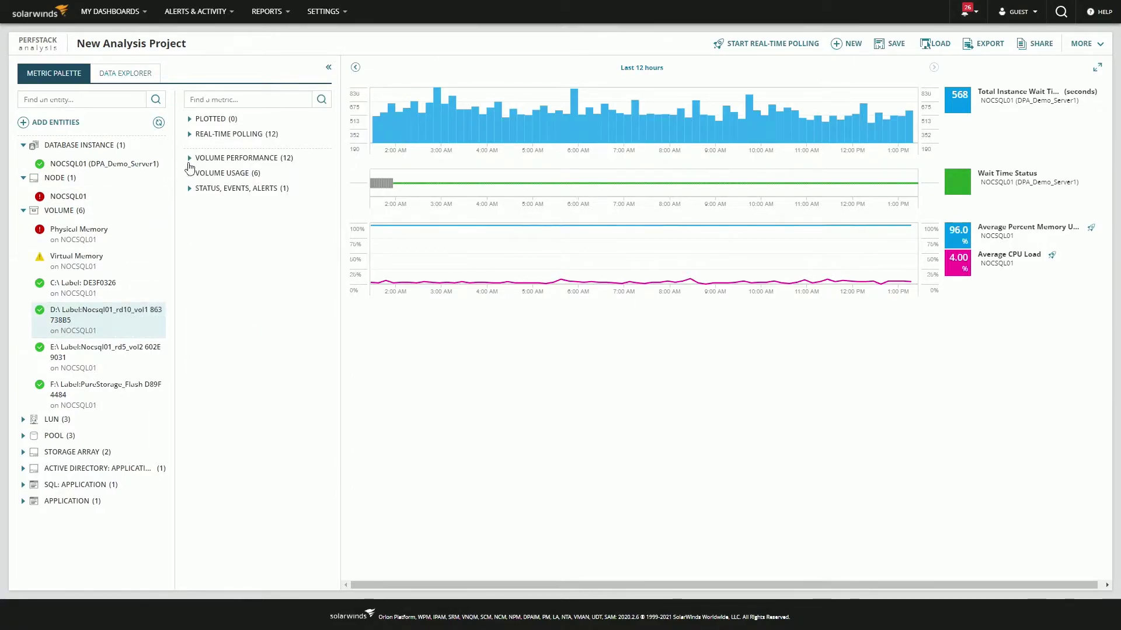
{"action": "left_click", "coordinate": [191, 159]}
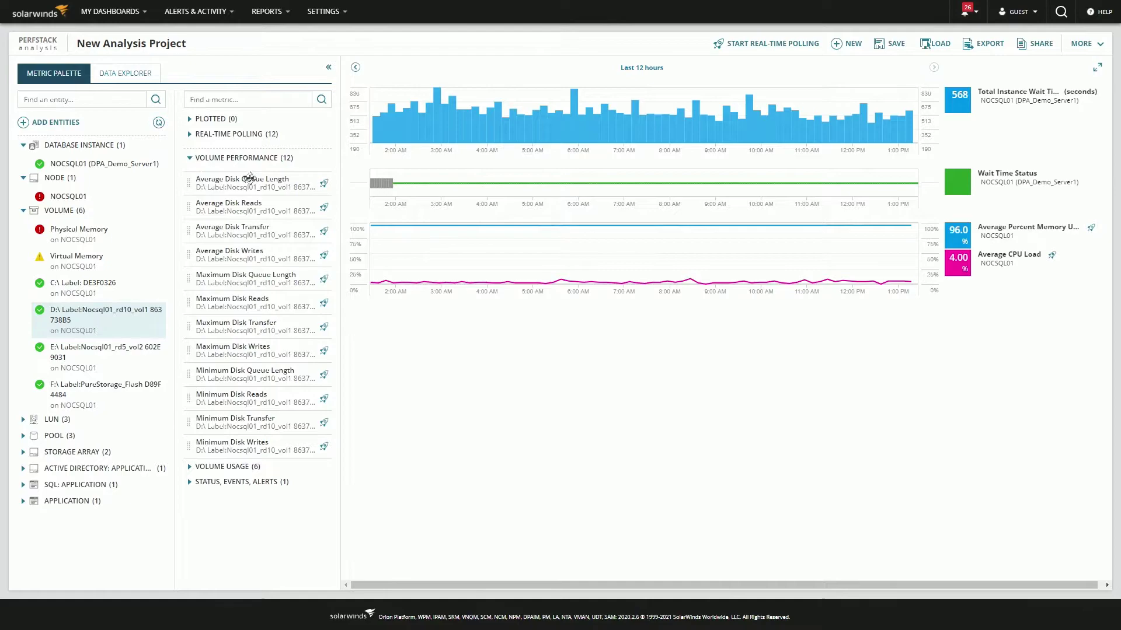
{"action": "left_click_drag", "start_coordinate": [250, 184], "coordinate": [646, 409]}
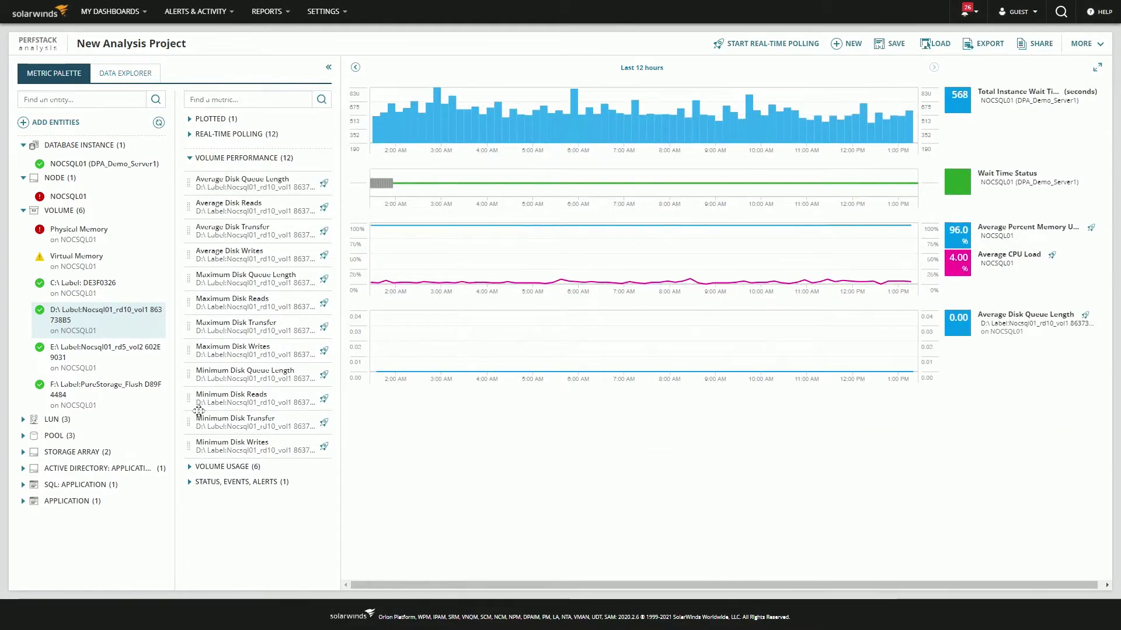
- Add Average Disk Queue Length for the E:\ and F:\ PureStorage volumes to that chart
{"action": "left_click", "coordinate": [82, 353]}
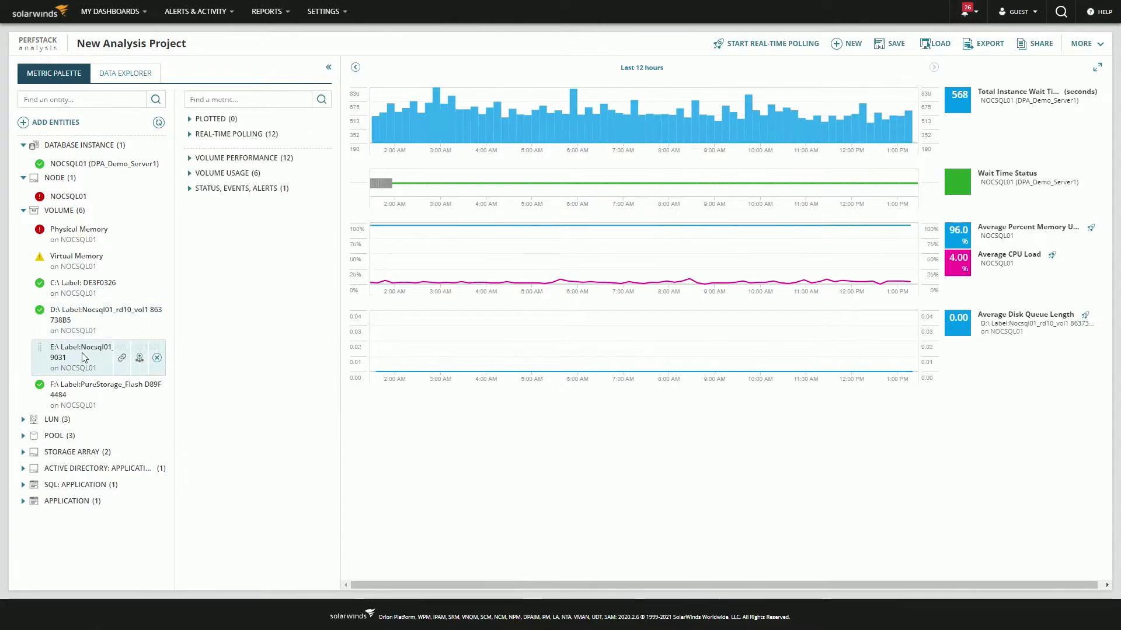
{"action": "left_click", "coordinate": [191, 159]}
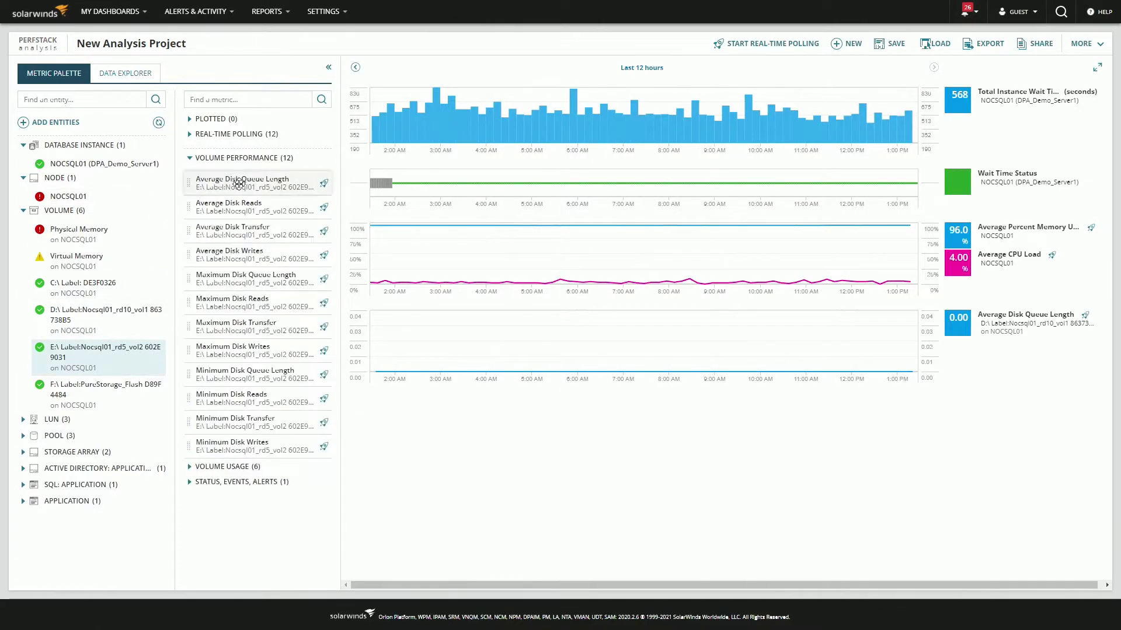
{"action": "left_click_drag", "start_coordinate": [239, 183], "coordinate": [658, 460]}
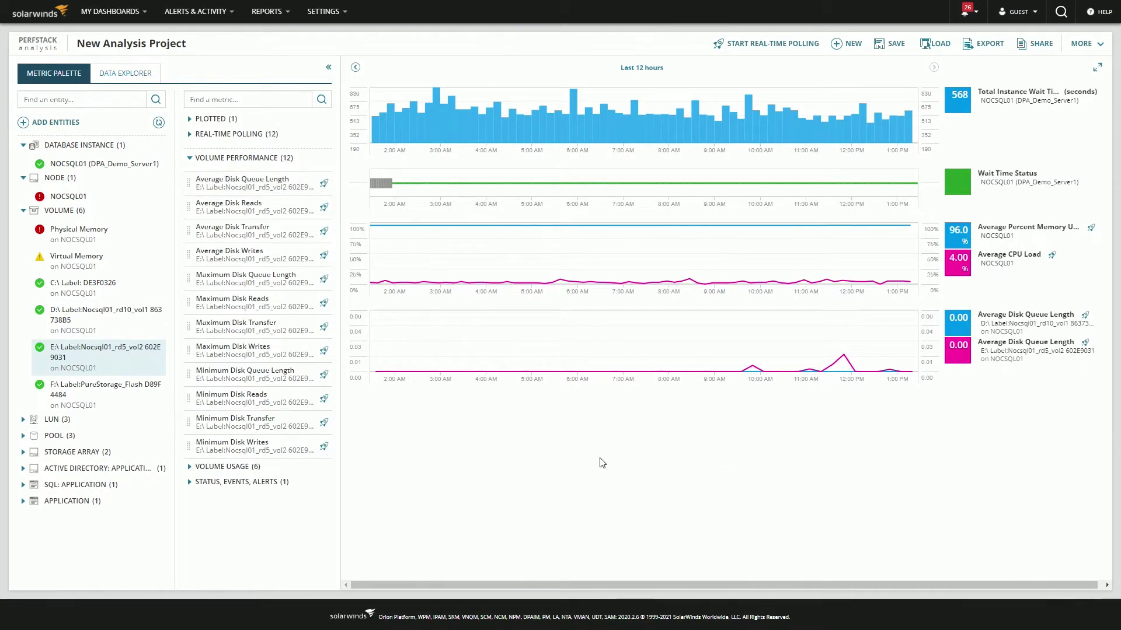
{"action": "left_click", "coordinate": [108, 390]}
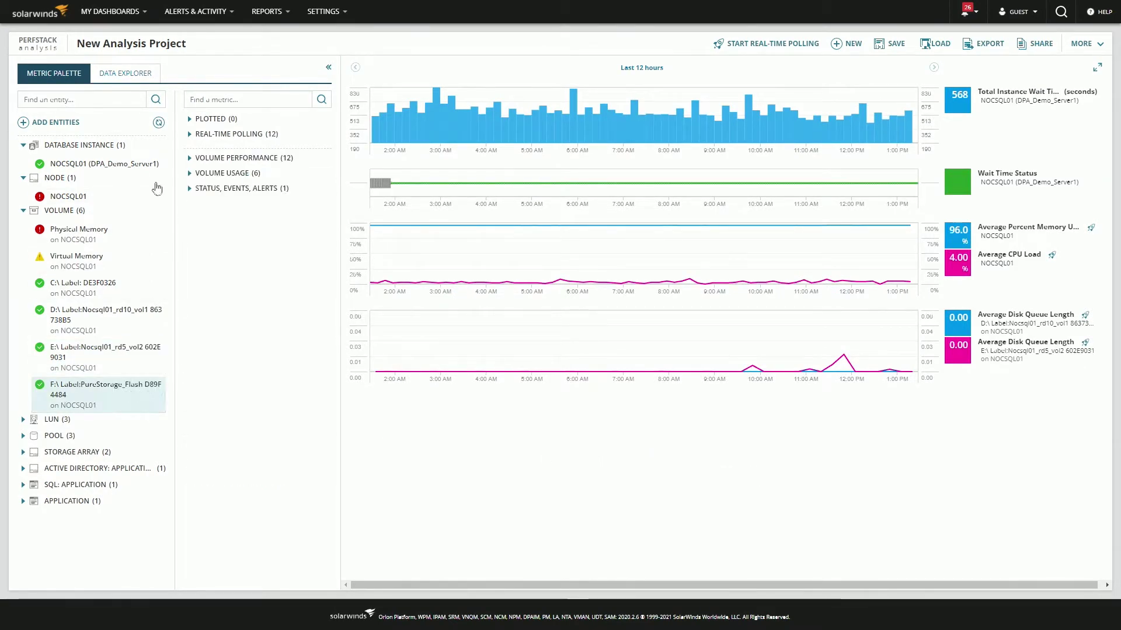
{"action": "left_click", "coordinate": [188, 158]}
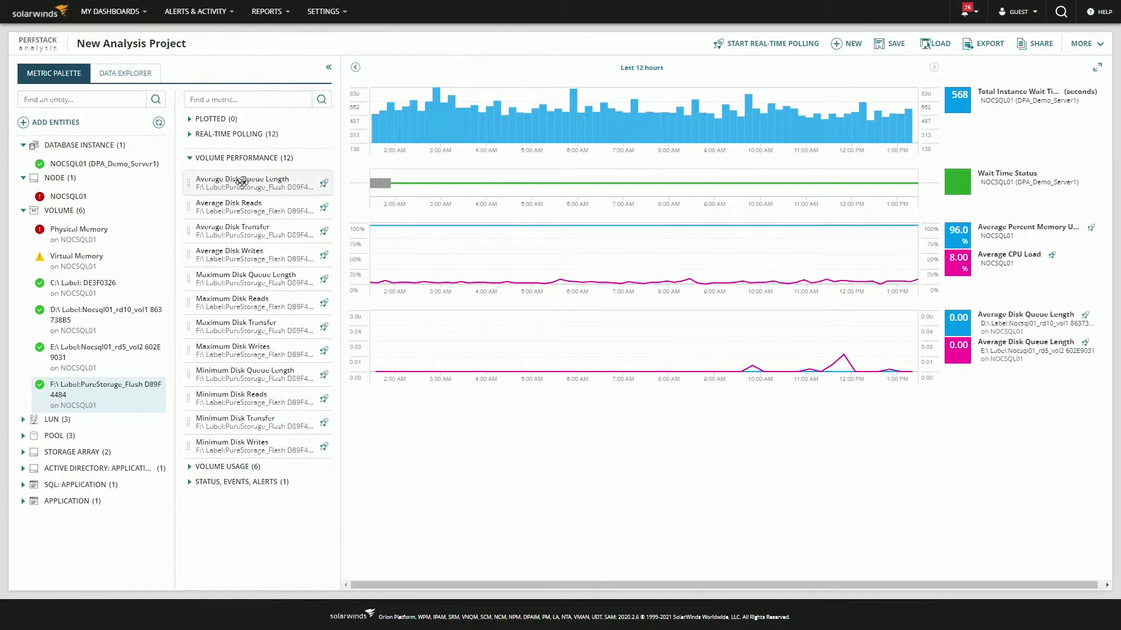
{"action": "left_click_drag", "start_coordinate": [241, 183], "coordinate": [555, 488]}
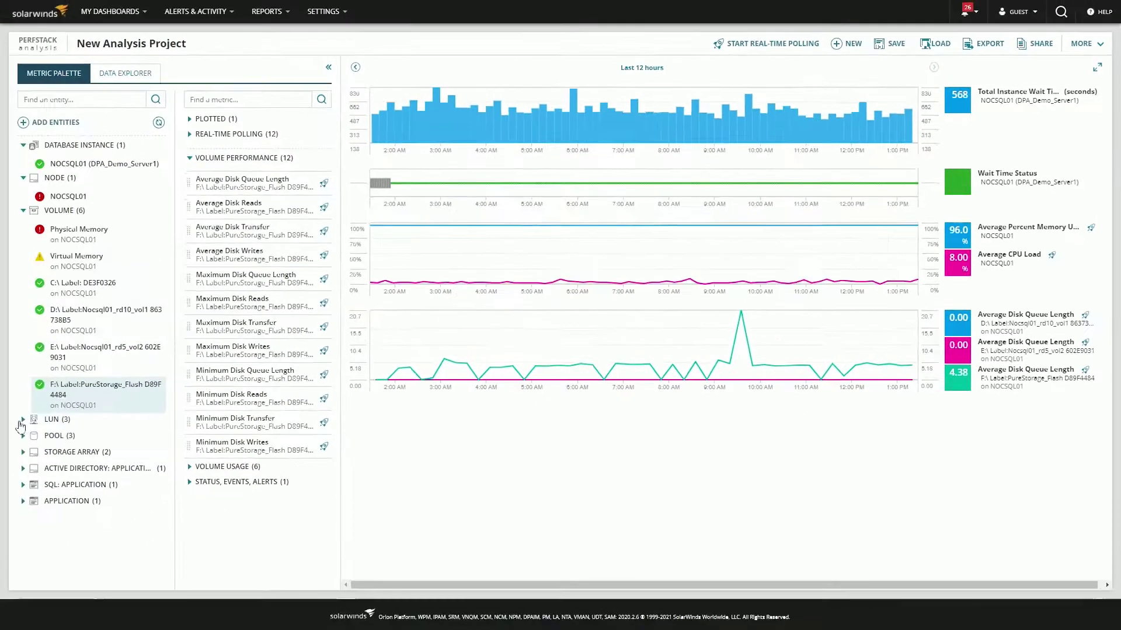
- Drop the NOCSQL01_Pure LUN onto the charts to plot all its LUN metrics
{"action": "left_click", "coordinate": [23, 420]}
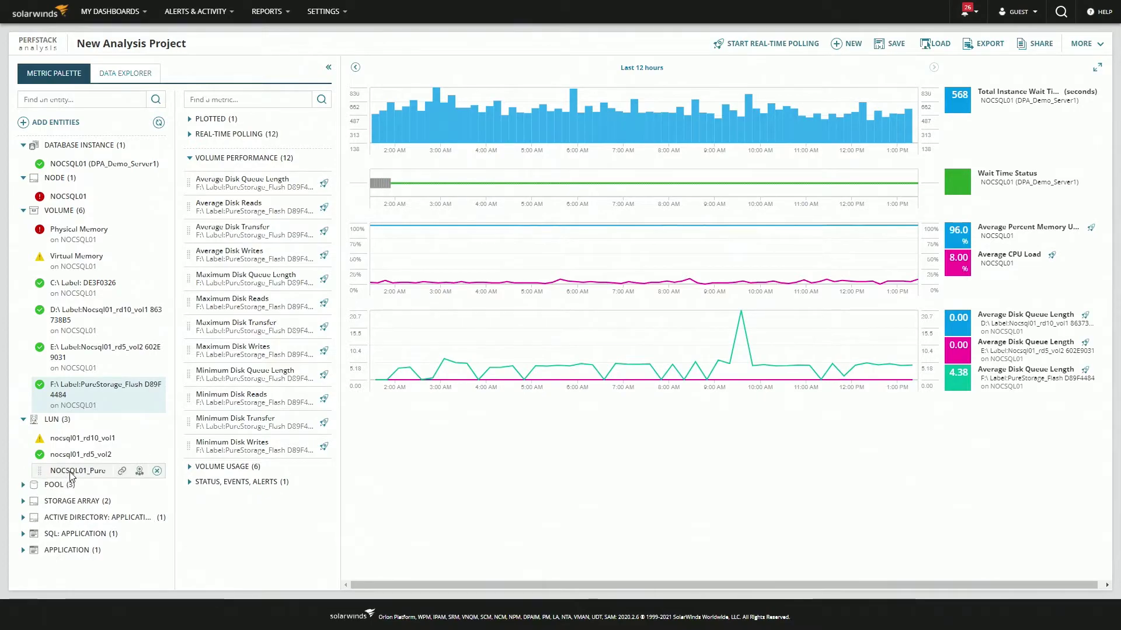
{"action": "left_click_drag", "start_coordinate": [71, 475], "coordinate": [669, 538]}
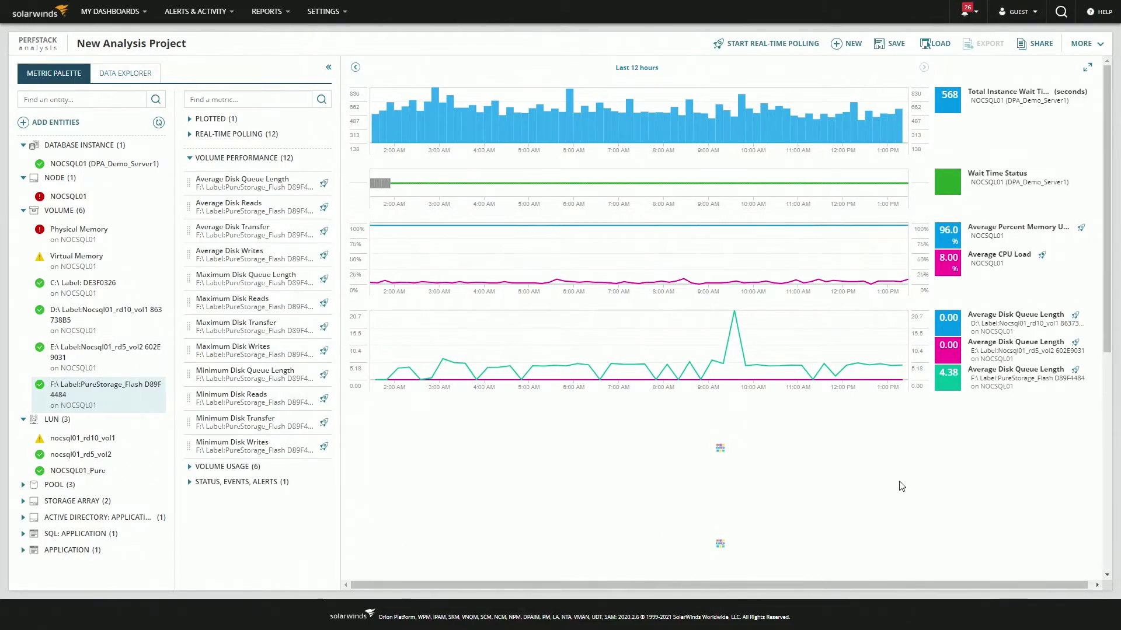
{"action": "scroll", "coordinate": [902, 486], "scroll_direction": "down", "scroll_amount": 5}
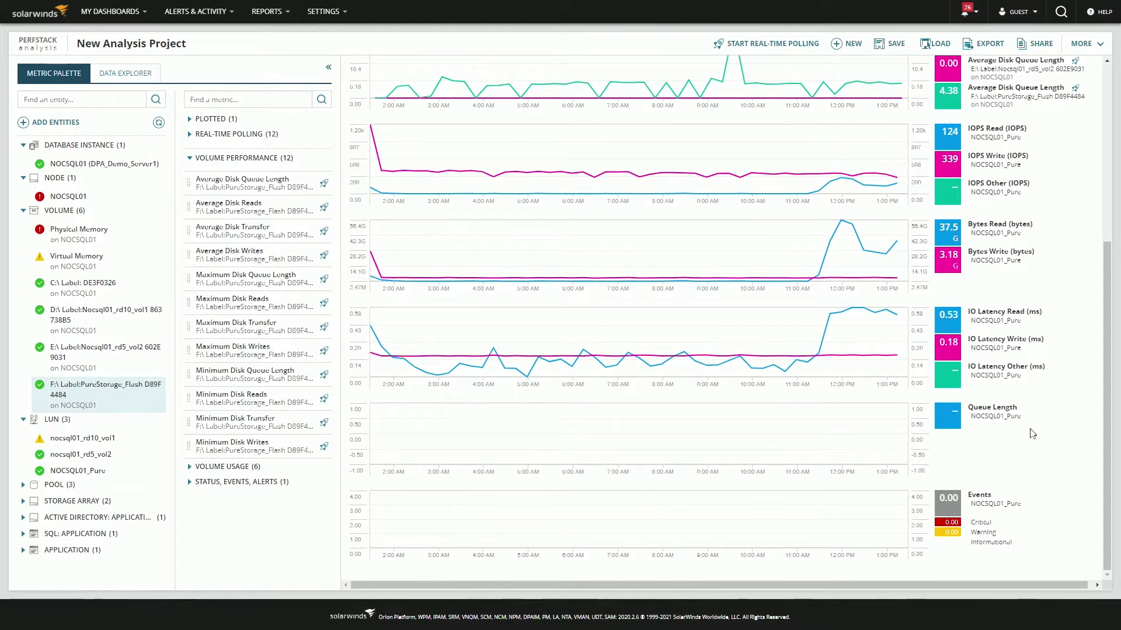
{"action": "left_click_drag", "start_coordinate": [1108, 399], "coordinate": [1109, 221]}
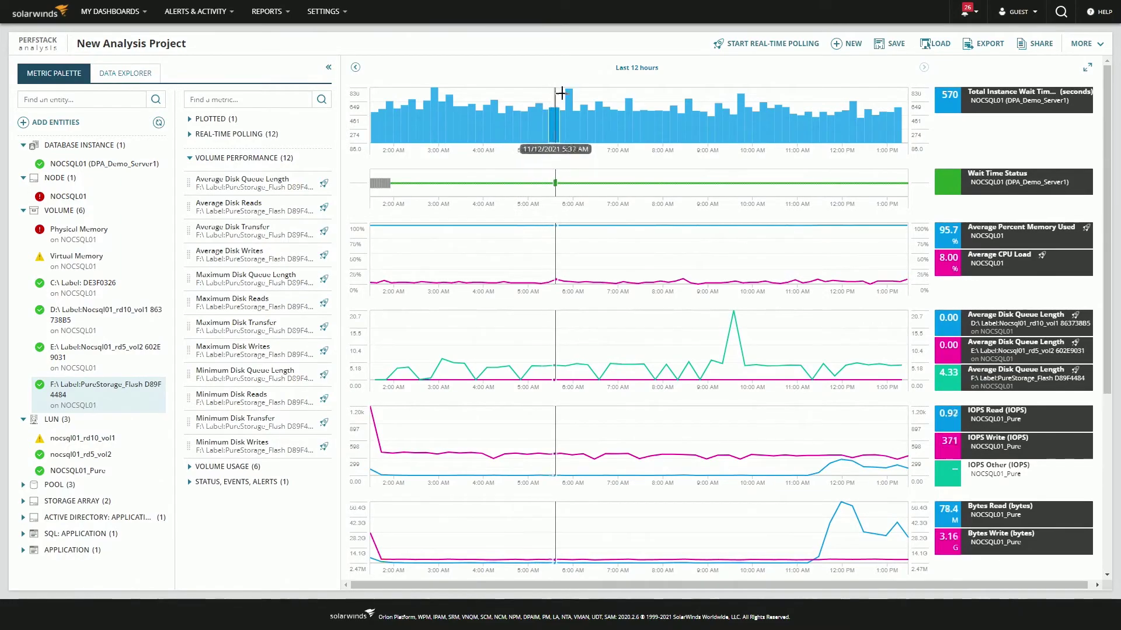
- Explore top SQL wait statements around 5:40–6:20 AM and expand the first statement
{"action": "left_click_drag", "start_coordinate": [554, 116], "coordinate": [584, 98]}
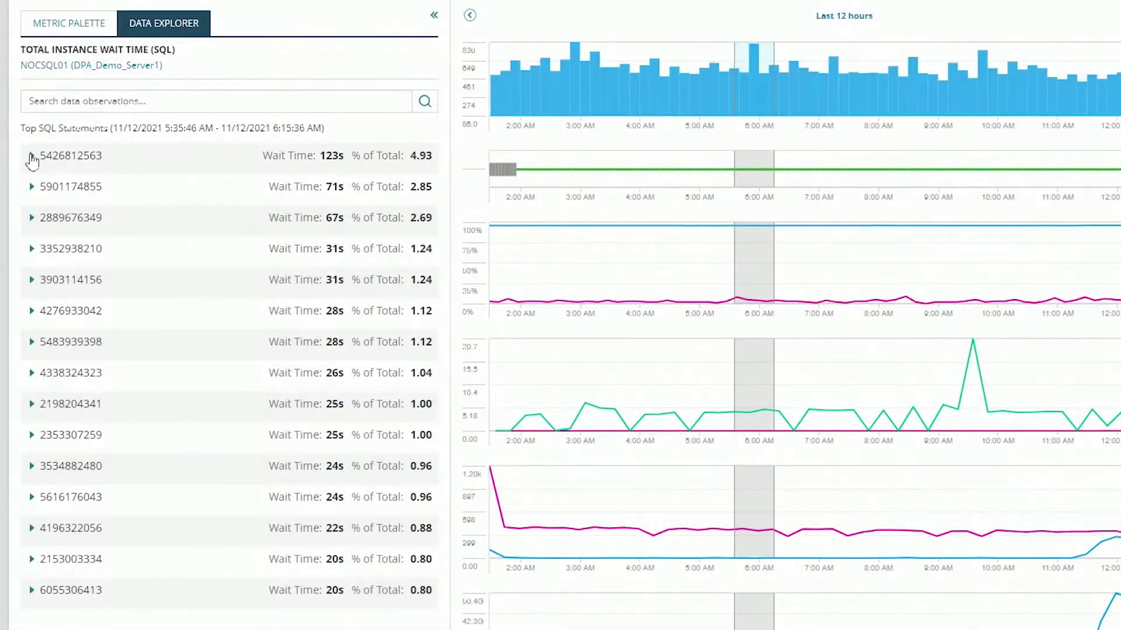
{"action": "left_click", "coordinate": [32, 156]}
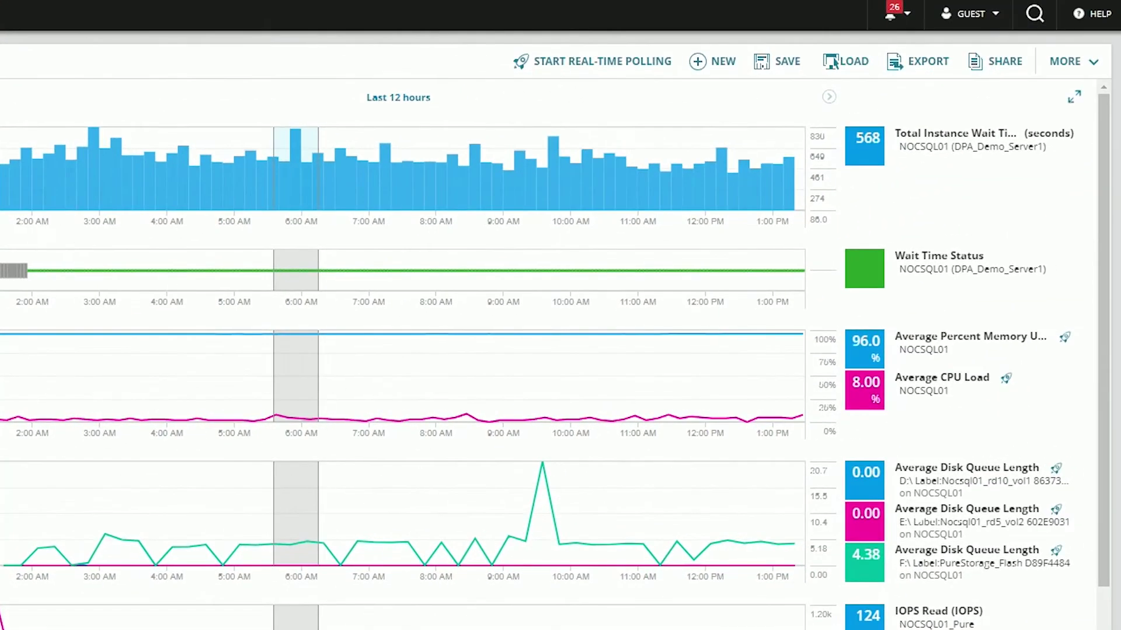
- Save the PerfStack project under the name 'NOC Database Dashboard'
{"action": "left_click", "coordinate": [780, 62]}
{"action": "triple_click", "coordinate": [219, 175]}
{"action": "type", "text": "NOC Da"}
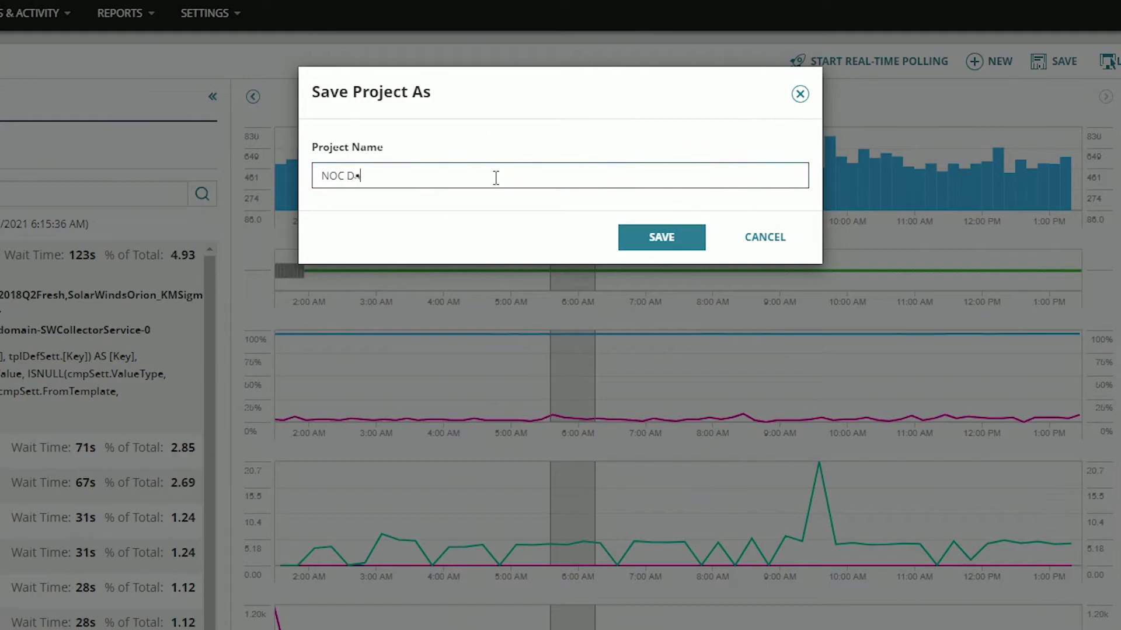
{"action": "type", "text": "tabase Dashboard"}
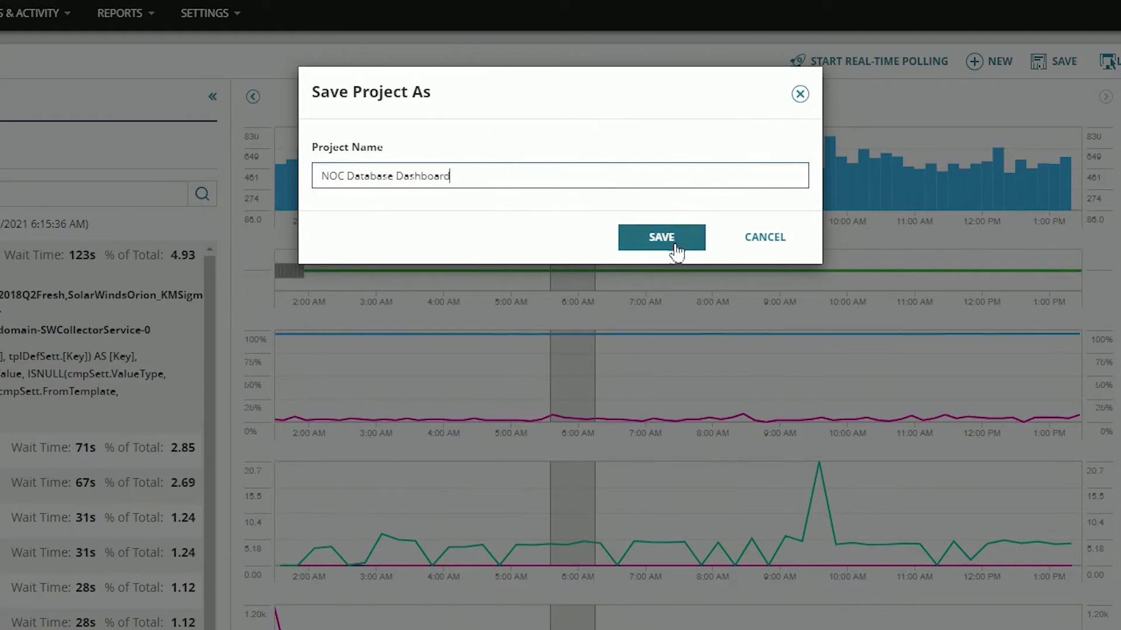
{"action": "left_click", "coordinate": [666, 248]}
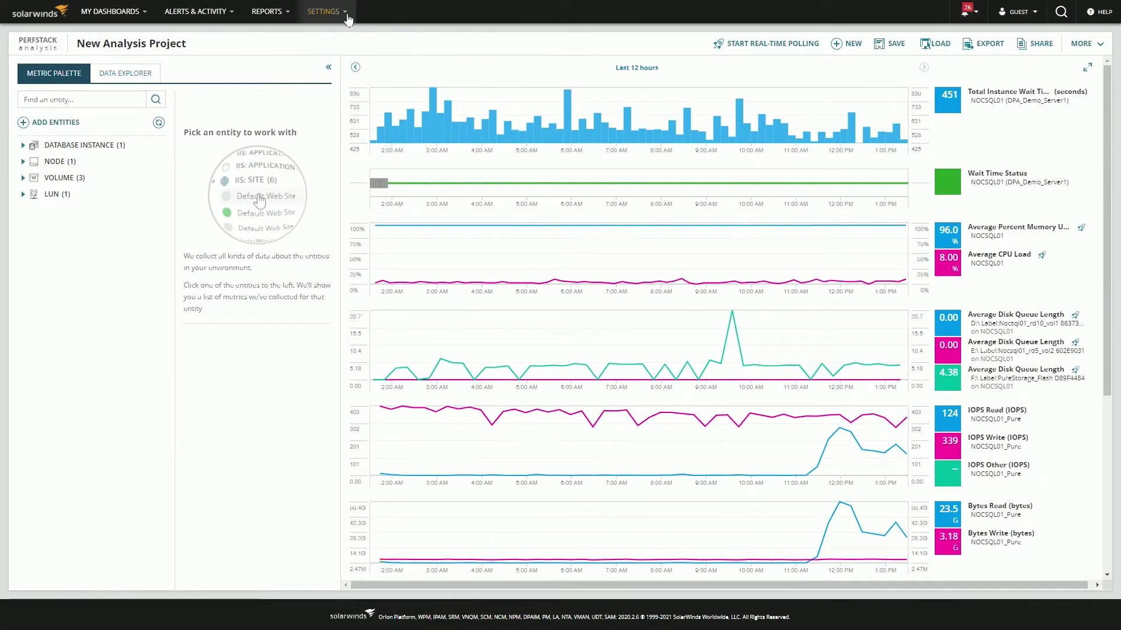
- Open the modern ITOM - Operational Status Summary dashboard from Manage Dashboards
{"action": "mouse_move", "coordinate": [325, 12]}
{"action": "left_click", "coordinate": [346, 103]}
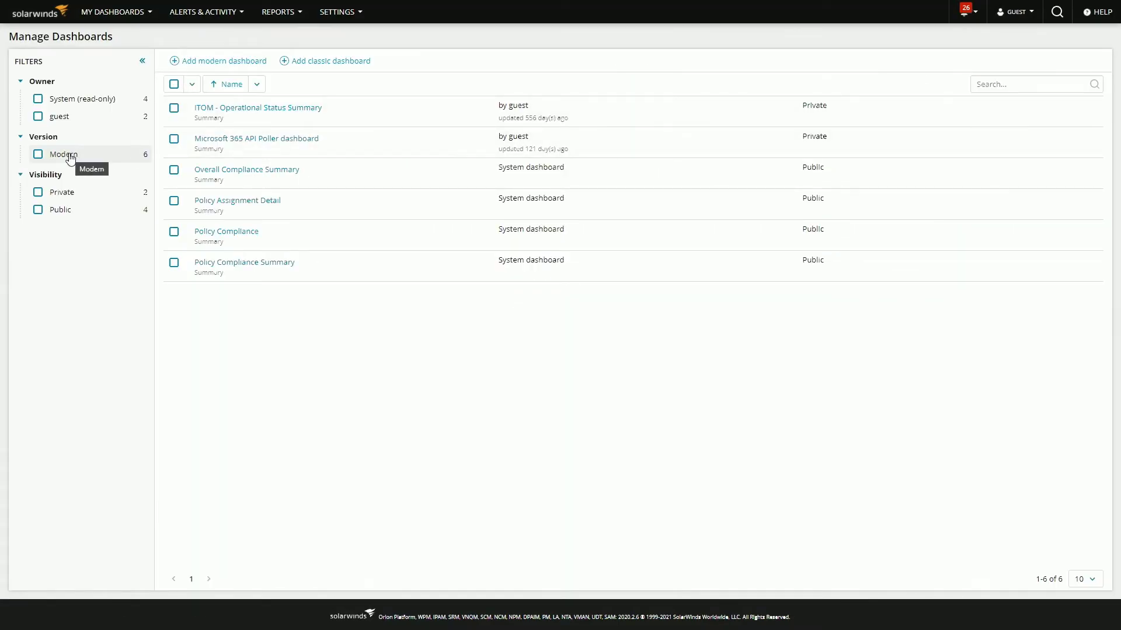
{"action": "left_click", "coordinate": [70, 159]}
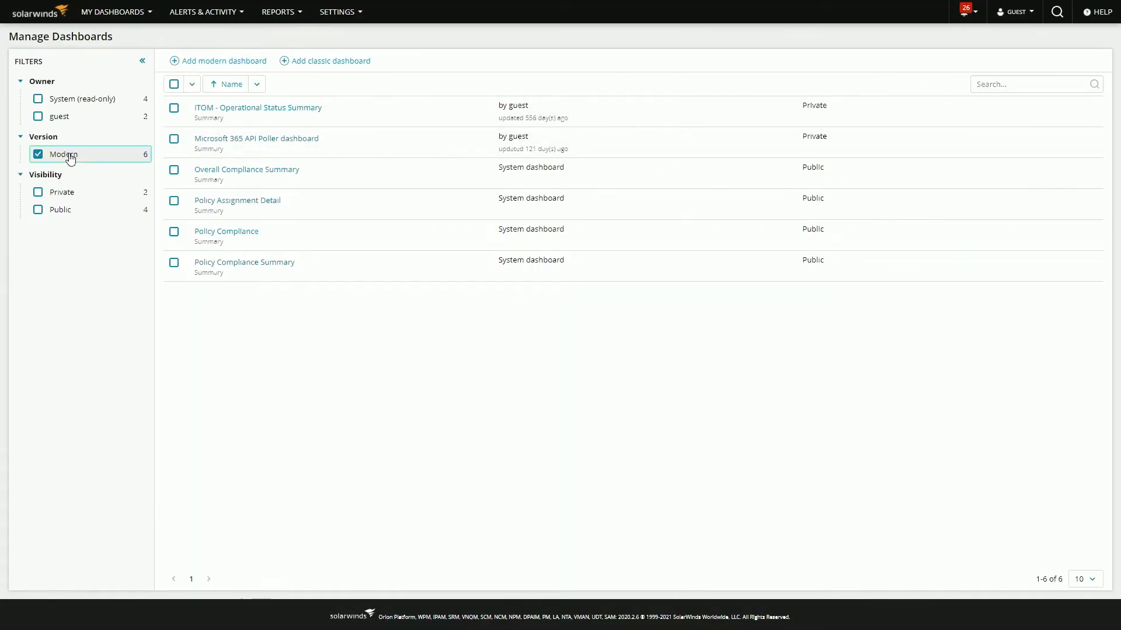
{"action": "left_click", "coordinate": [265, 113]}
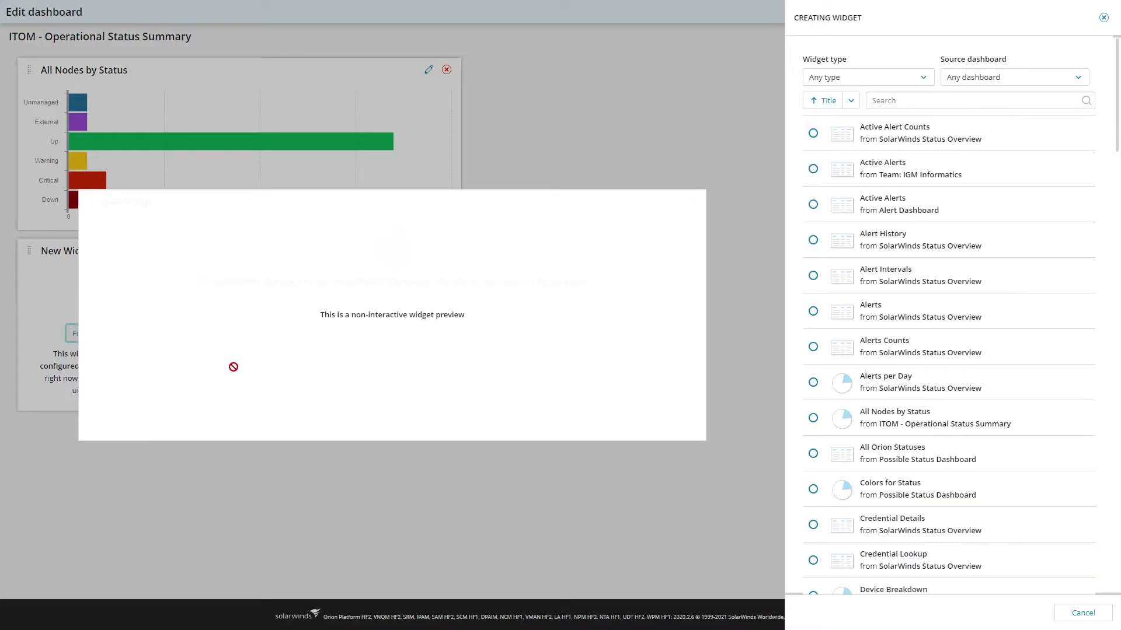
- Configure a Timeseries Widget whose data model is the NOC DATABASE DASHBOARD project
{"action": "left_click", "coordinate": [927, 80]}
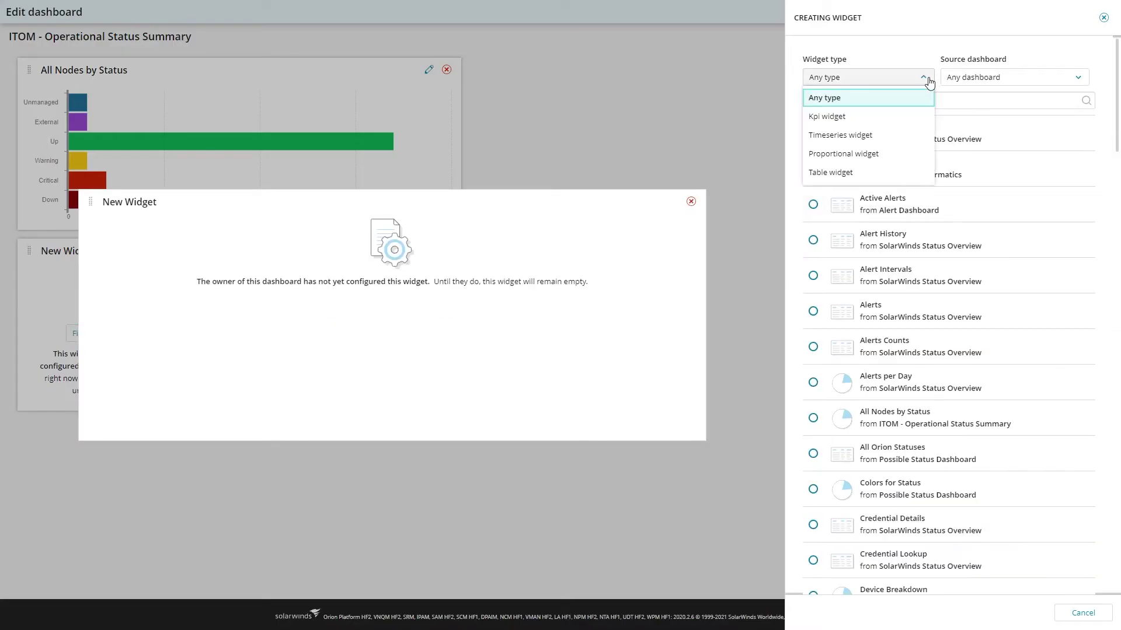
{"action": "left_click", "coordinate": [875, 135]}
{"action": "left_click", "coordinate": [854, 172]}
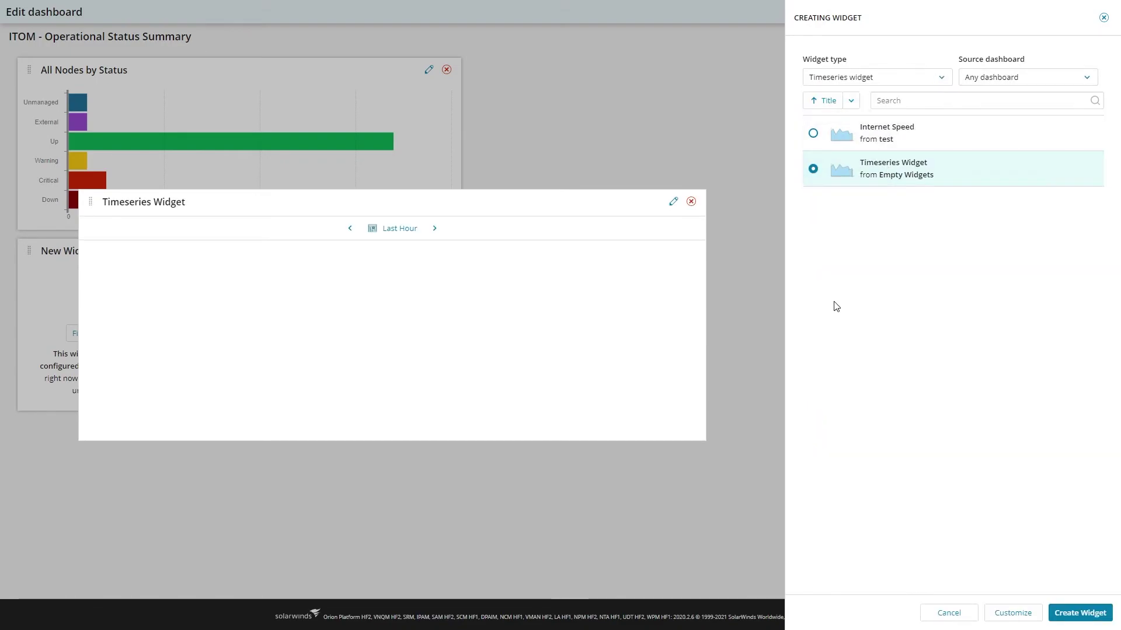
{"action": "left_click", "coordinate": [1013, 612]}
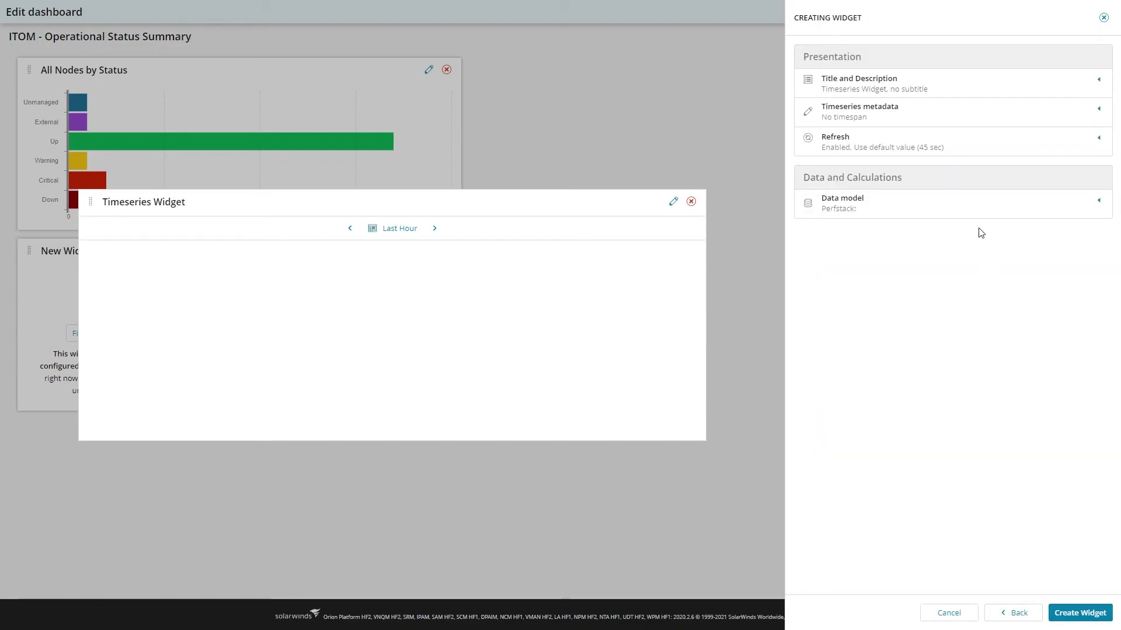
{"action": "left_click", "coordinate": [969, 207]}
{"action": "left_click", "coordinate": [843, 241]}
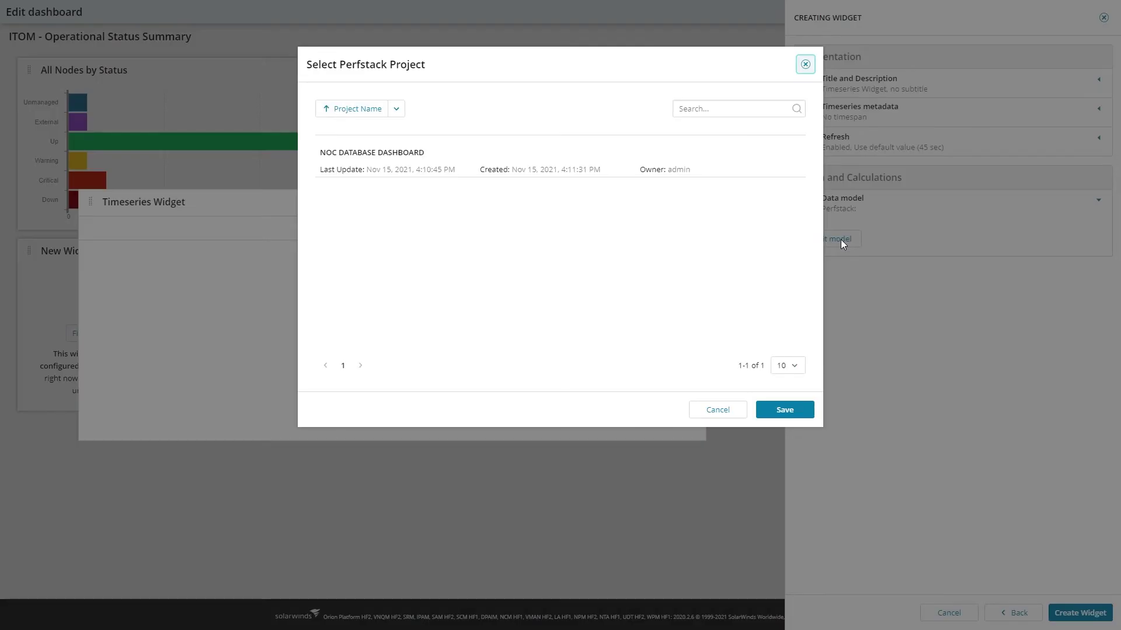
{"action": "left_click", "coordinate": [374, 173]}
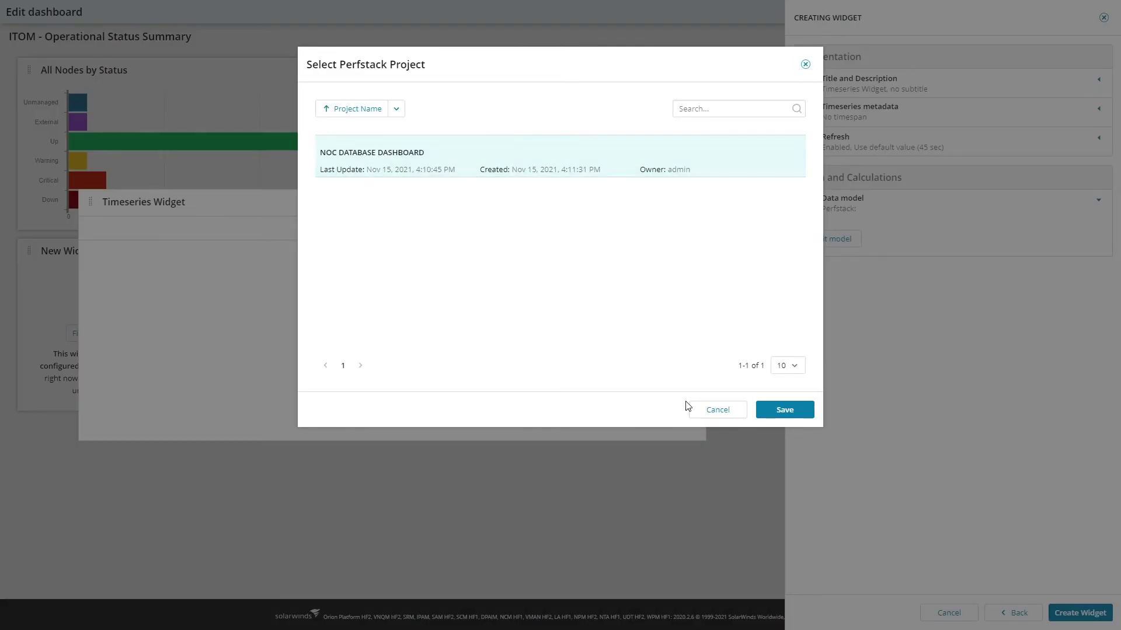
{"action": "left_click", "coordinate": [792, 411]}
- Create the widget, stretch it across the page, and finish editing the dashboard
{"action": "left_click", "coordinate": [1050, 616]}
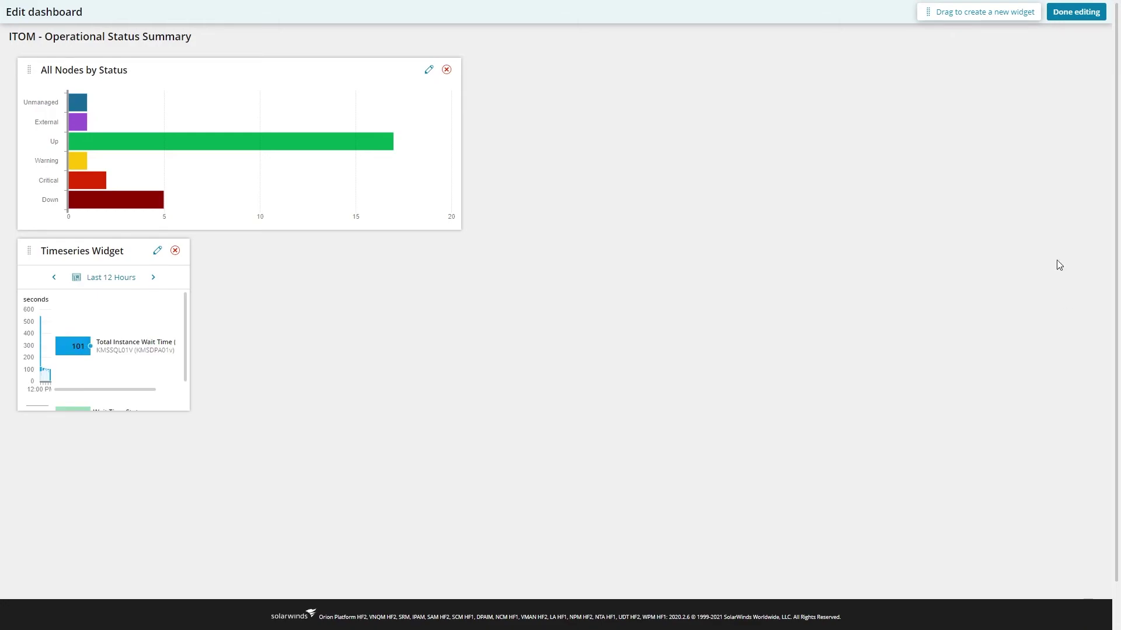
{"action": "left_click_drag", "start_coordinate": [192, 416], "coordinate": [1007, 587]}
{"action": "left_click", "coordinate": [1075, 11]}
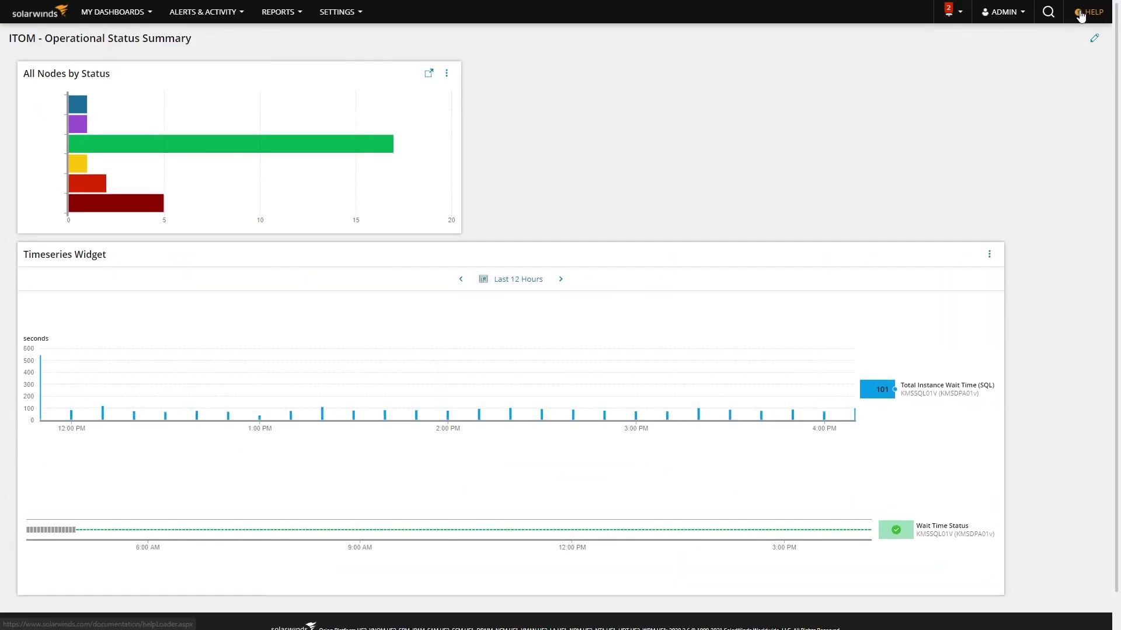